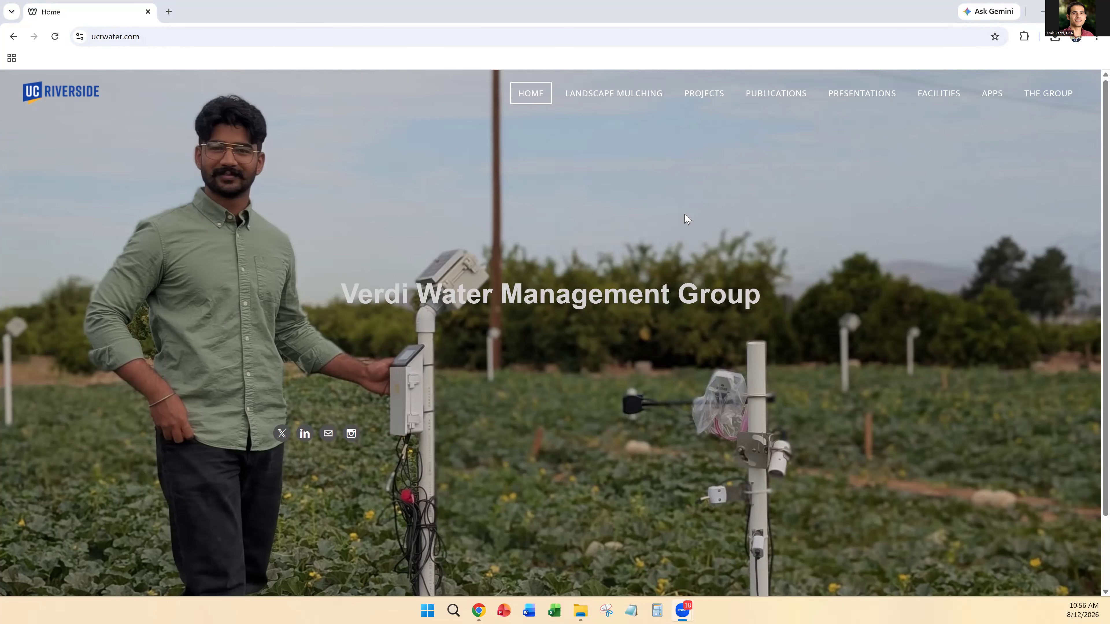
Step: Open the NeuroCurve-PTF app from the website's collection of apps
{"action": "left_click", "coordinate": [992, 93]}
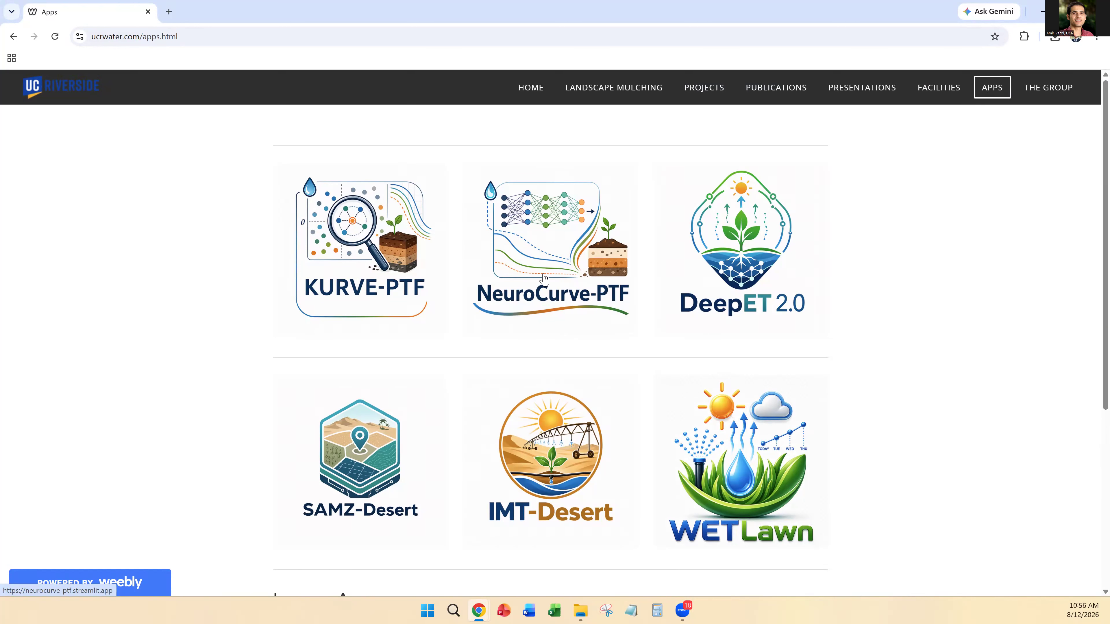
{"action": "left_click", "coordinate": [545, 253]}
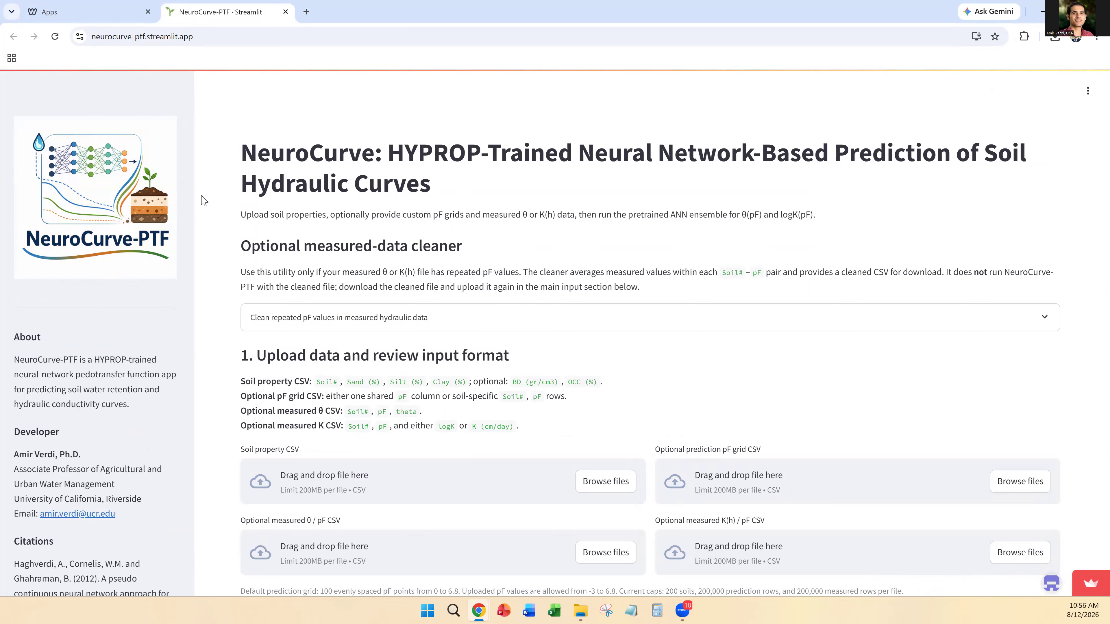
Step: Examine the app's background information, including the About, Developer, Citations and Contact sections
{"action": "scroll", "coordinate": [125, 440], "scroll_direction": "down", "scroll_amount": 2}
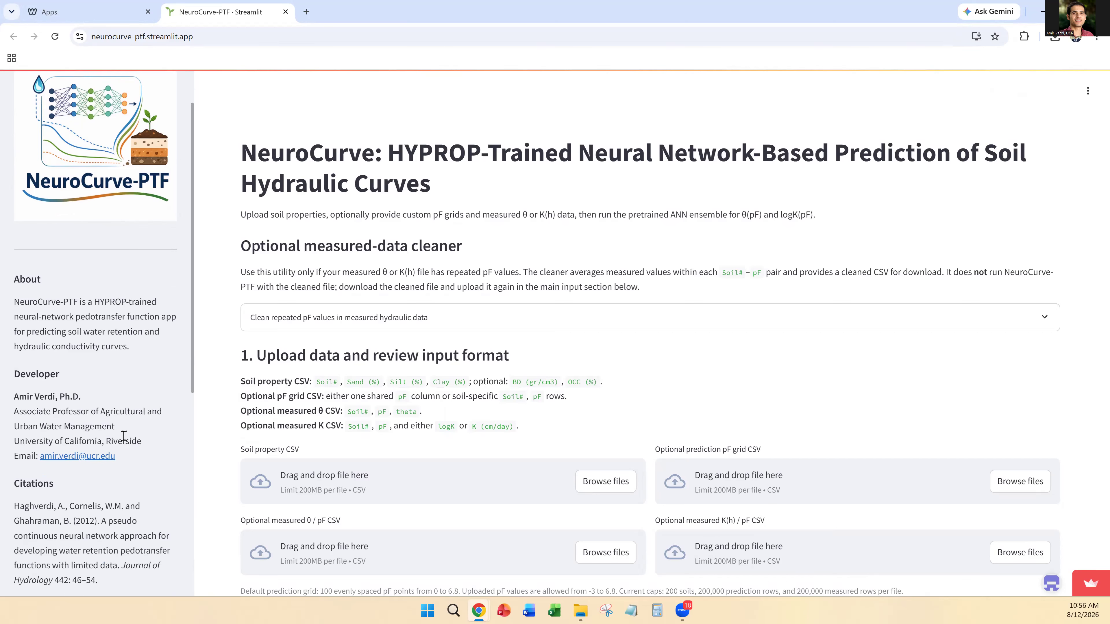
{"action": "scroll", "coordinate": [124, 436], "scroll_direction": "down", "scroll_amount": 3}
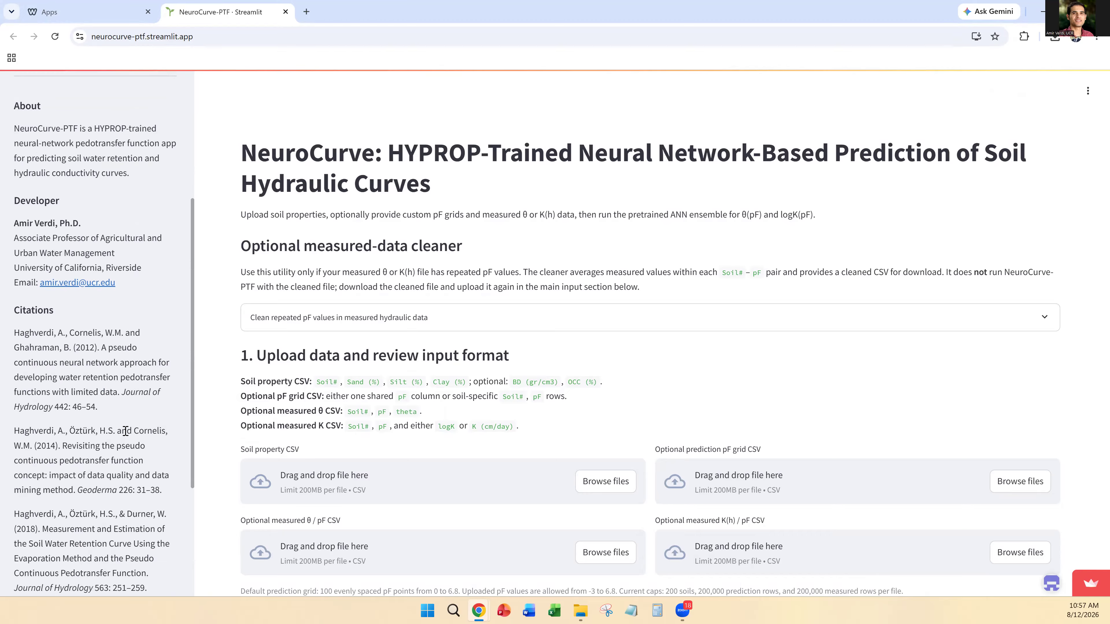
{"action": "scroll", "coordinate": [83, 397], "scroll_direction": "down", "scroll_amount": 3}
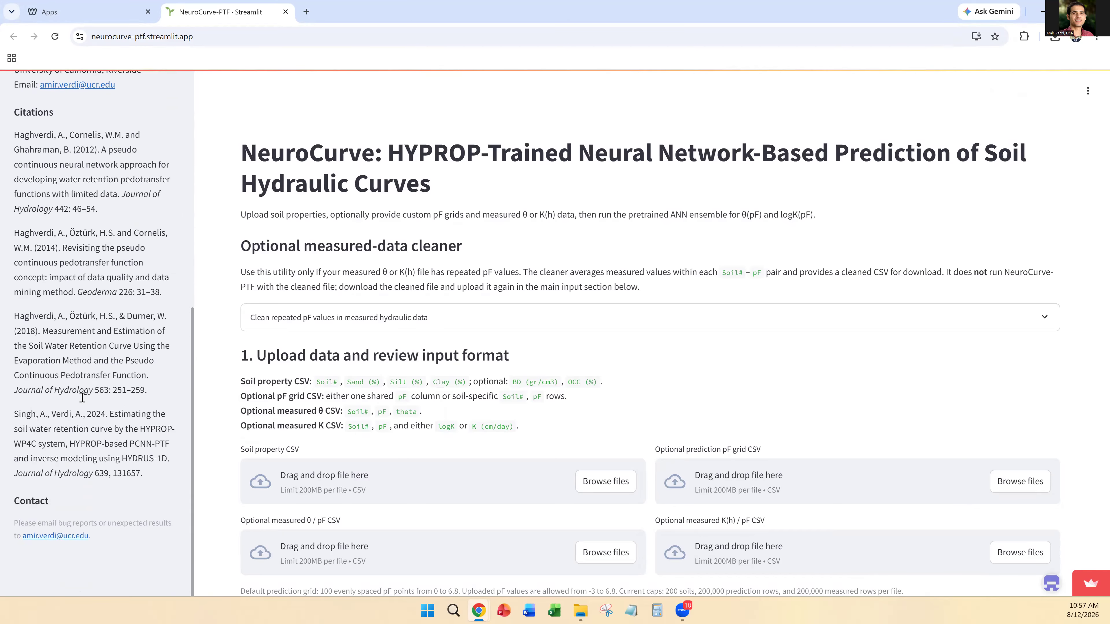
{"action": "scroll", "coordinate": [83, 402], "scroll_direction": "up", "scroll_amount": 5}
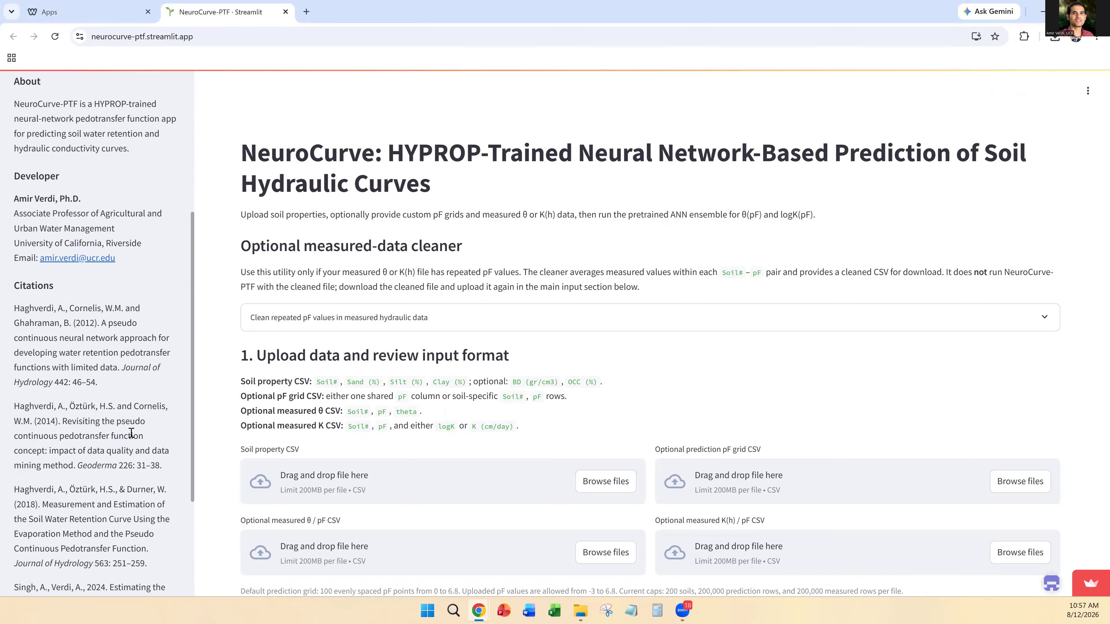
{"action": "scroll", "coordinate": [52, 307], "scroll_direction": "down", "scroll_amount": 2}
{"action": "scroll", "coordinate": [52, 307], "scroll_direction": "down", "scroll_amount": 2}
{"action": "scroll", "coordinate": [74, 344], "scroll_direction": "up", "scroll_amount": 1}
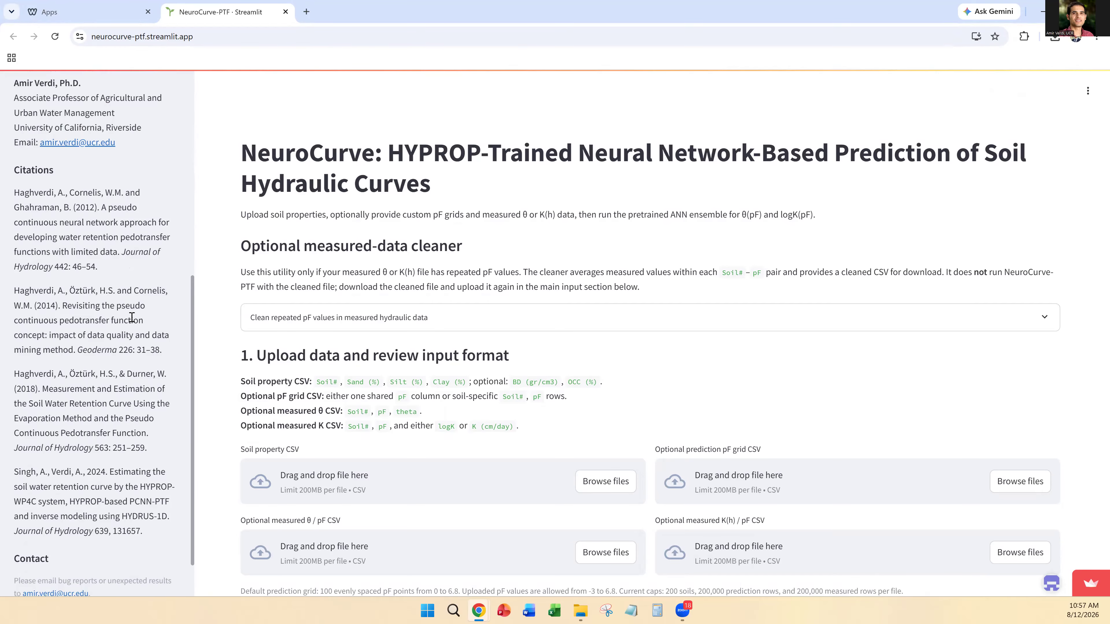
{"action": "scroll", "coordinate": [108, 335], "scroll_direction": "down", "scroll_amount": 2}
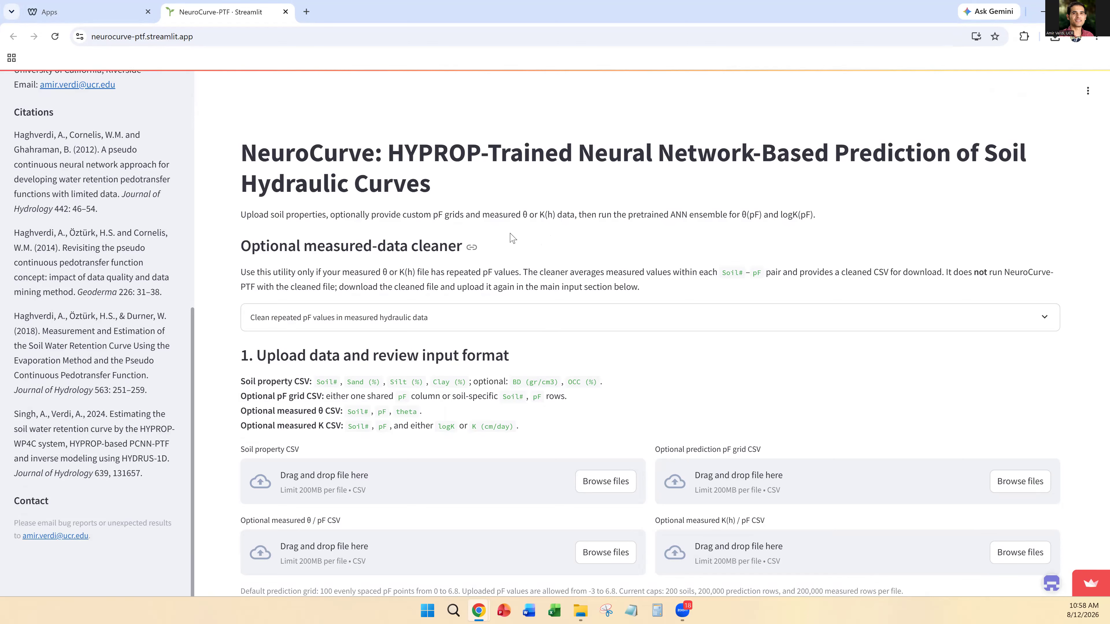
Step: Review the input format requirements and upload Test_Inputs.csv as the soil property CSV
{"action": "scroll", "coordinate": [408, 241], "scroll_direction": "down", "scroll_amount": 2}
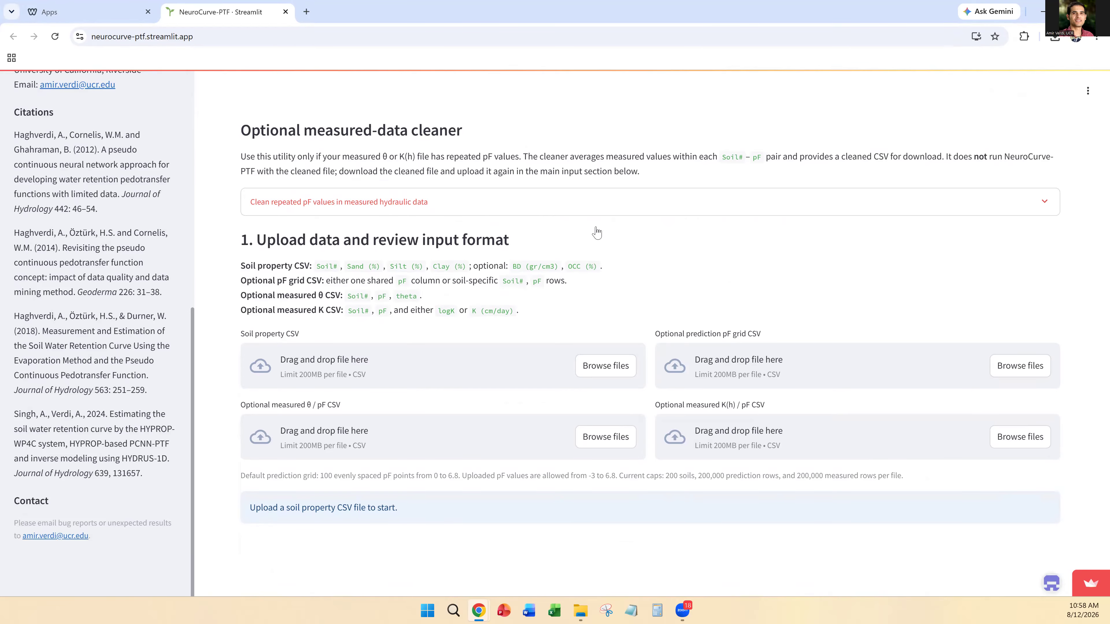
{"action": "scroll", "coordinate": [395, 194], "scroll_direction": "up", "scroll_amount": 1}
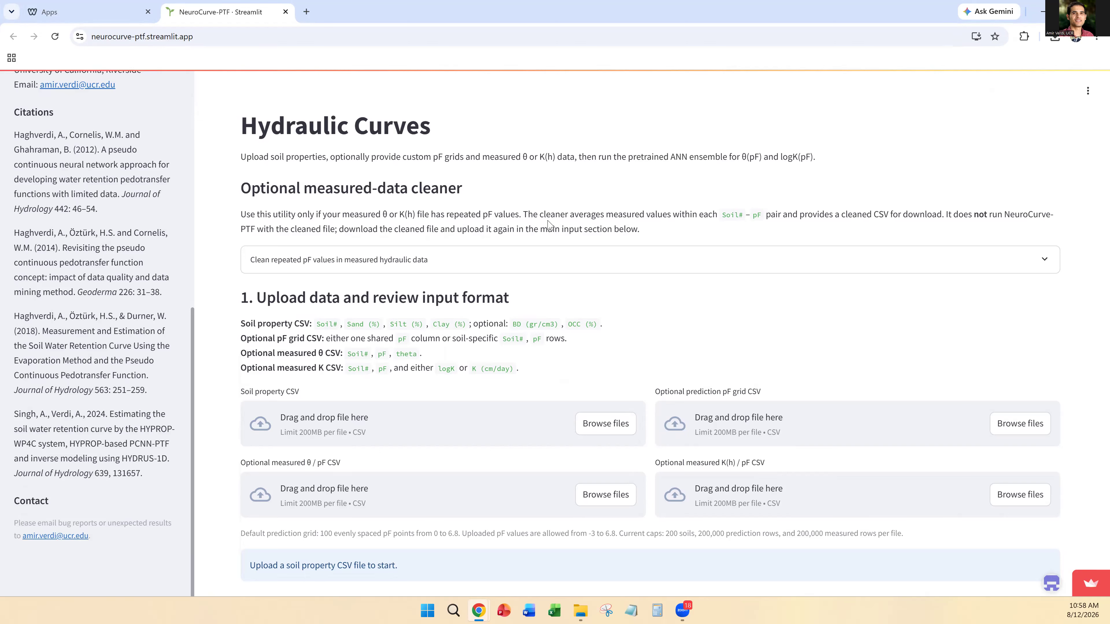
{"action": "scroll", "coordinate": [515, 218], "scroll_direction": "down", "scroll_amount": 2}
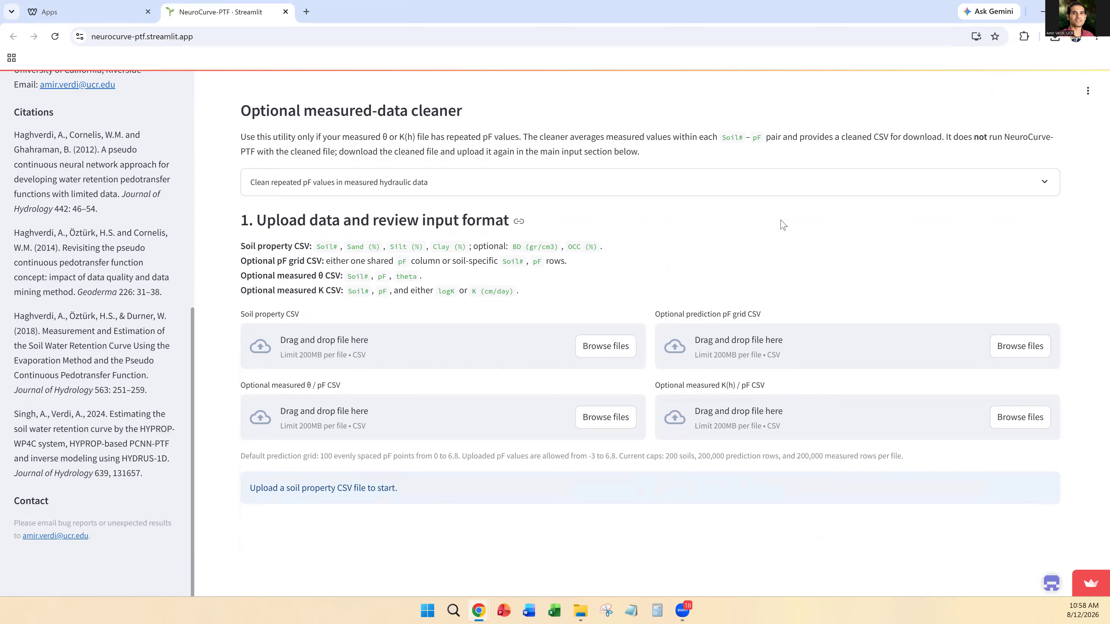
{"action": "left_click", "coordinate": [596, 349]}
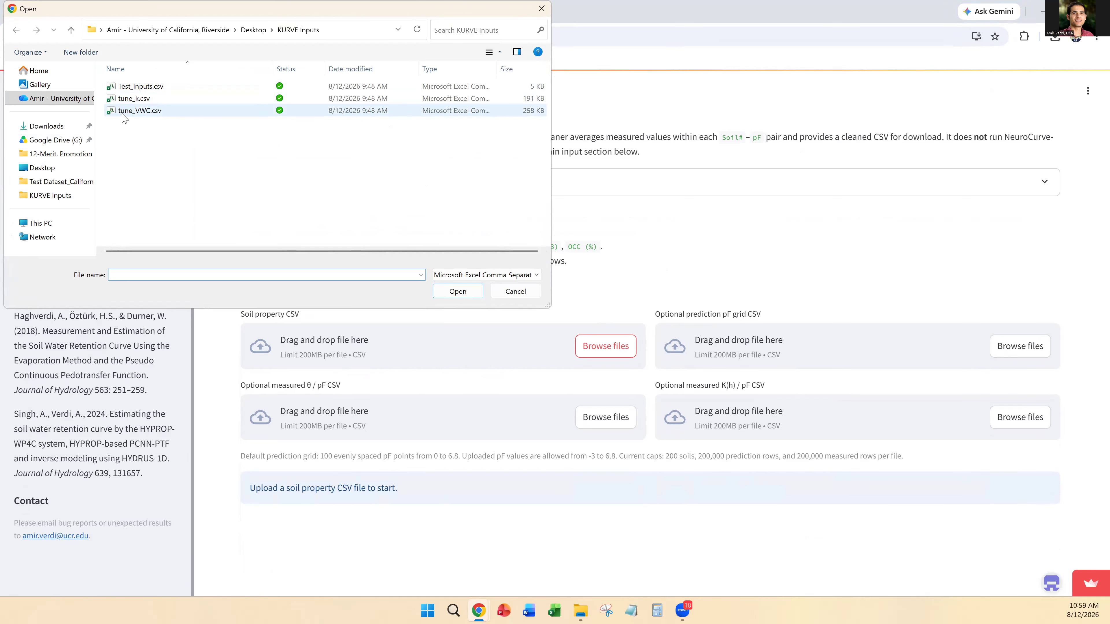
{"action": "left_click", "coordinate": [140, 88]}
{"action": "left_click", "coordinate": [457, 291]}
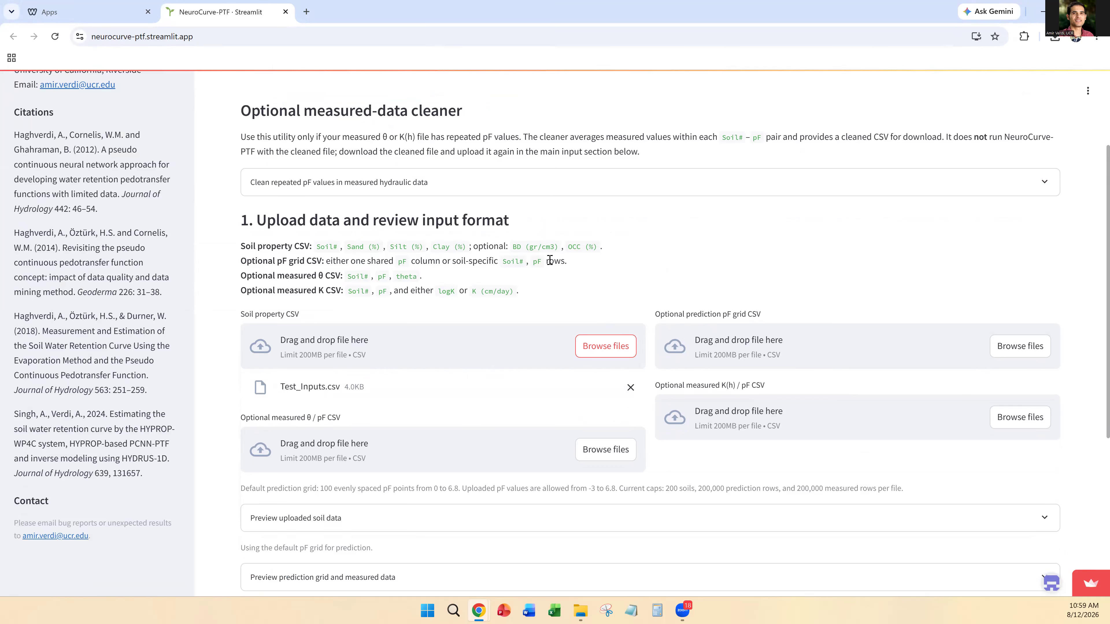
Step: Open Test_Inputs.csv in Excel and examine its headers and the soil number, clay, silt, sand, bulk density and OCC columns
{"action": "scroll", "coordinate": [531, 277], "scroll_direction": "down", "scroll_amount": 1}
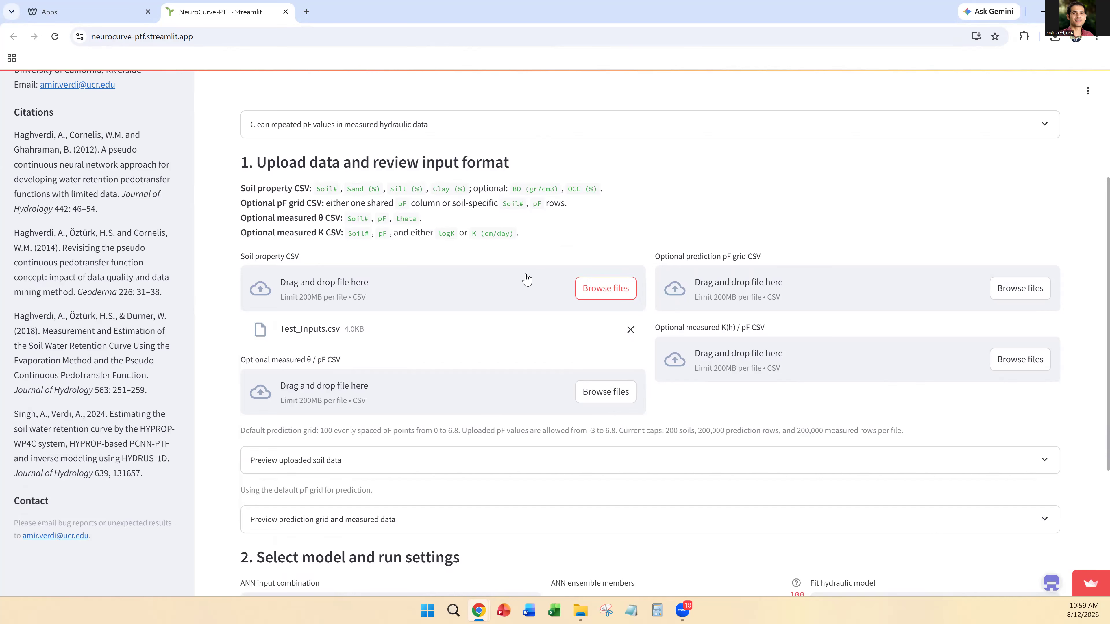
{"action": "scroll", "coordinate": [436, 239], "scroll_direction": "down", "scroll_amount": 1}
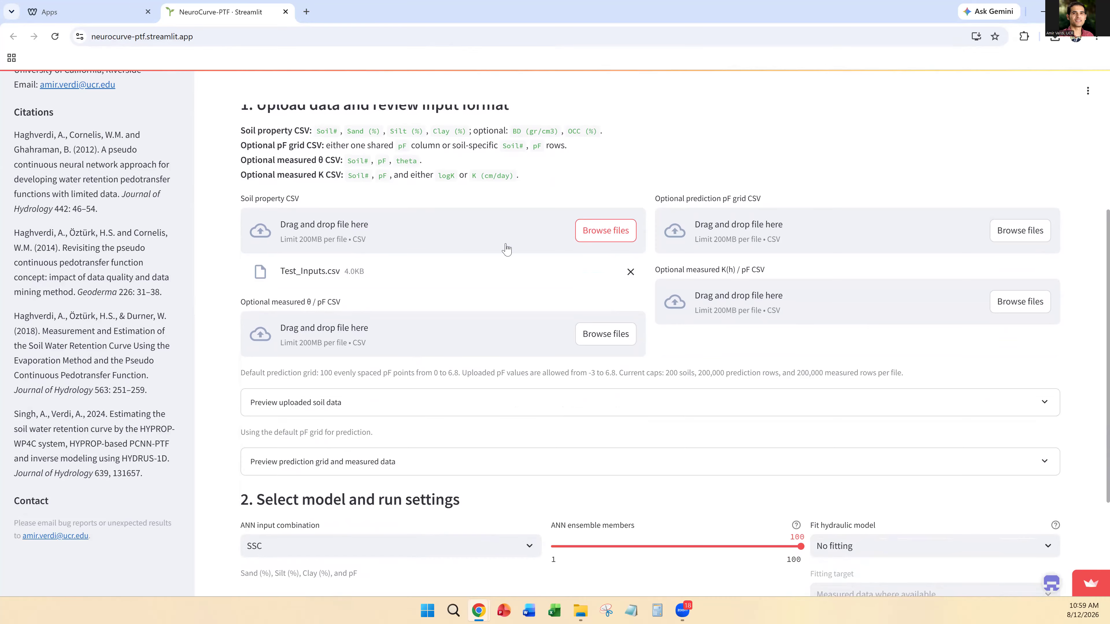
{"action": "left_click", "coordinate": [580, 610]}
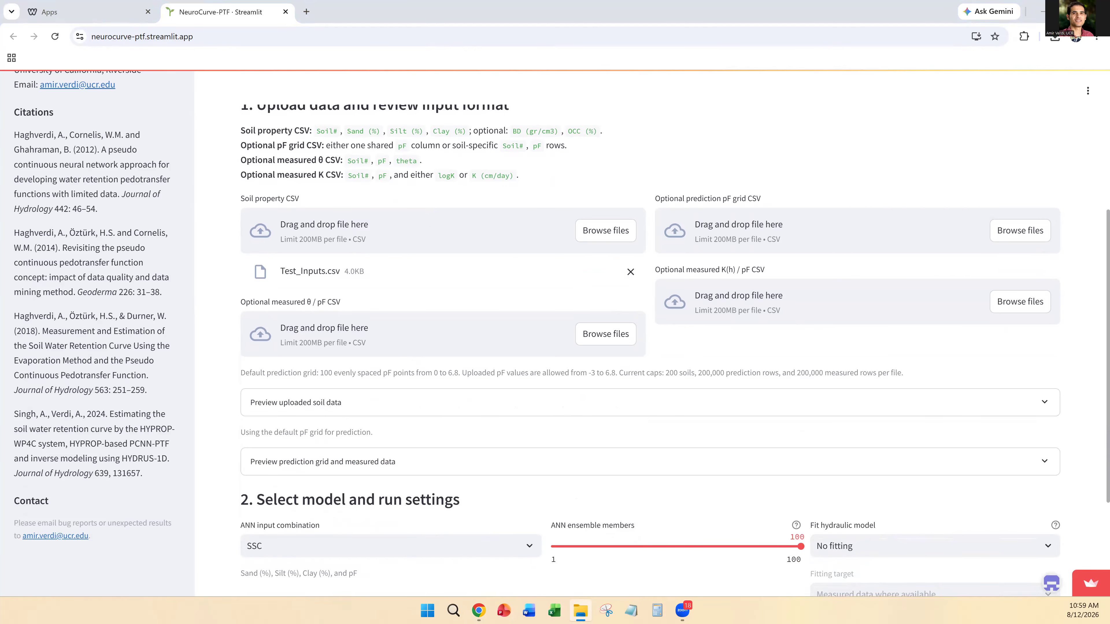
{"action": "key", "text": "alt+Tab"}
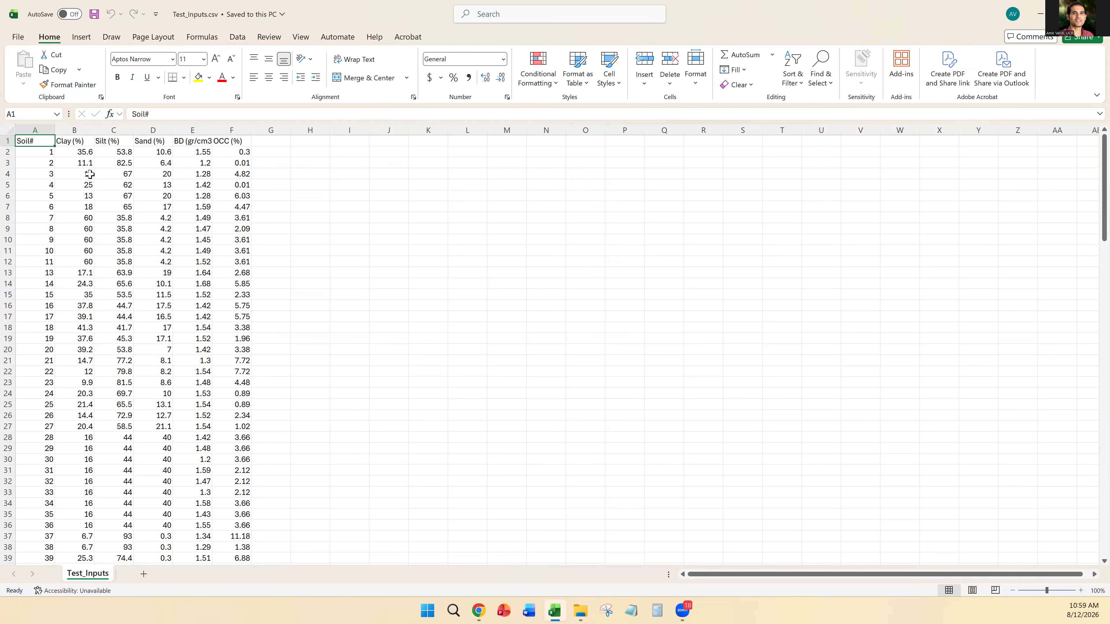
{"action": "left_click", "coordinate": [35, 128]}
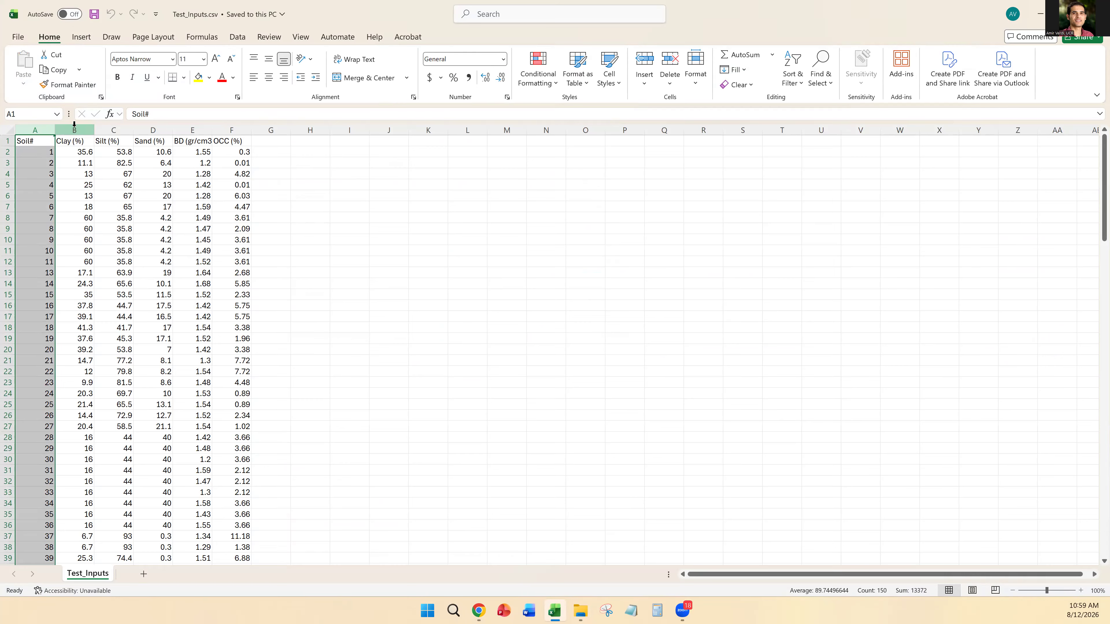
{"action": "left_click_drag", "start_coordinate": [74, 127], "coordinate": [153, 128]}
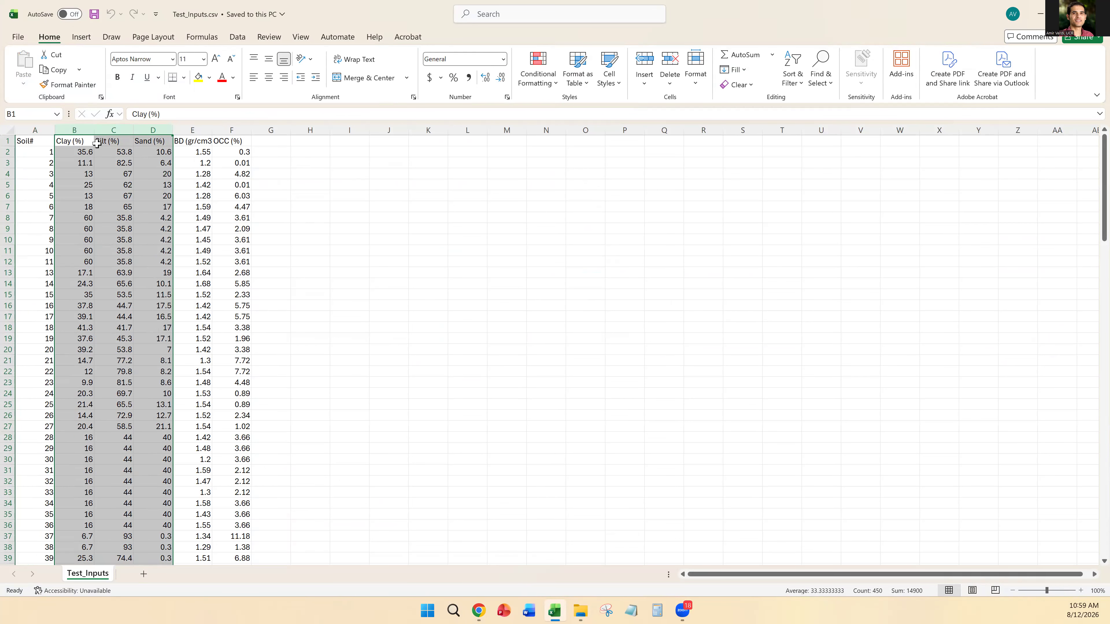
{"action": "left_click", "coordinate": [85, 150]}
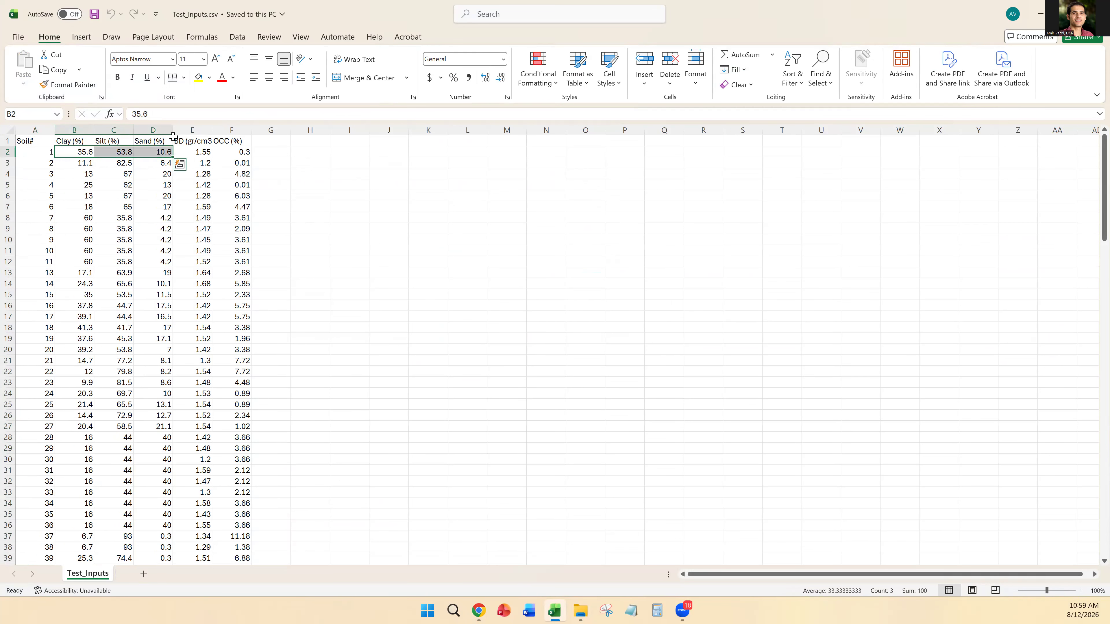
{"action": "left_click", "coordinate": [183, 131]}
{"action": "left_click", "coordinate": [232, 130]}
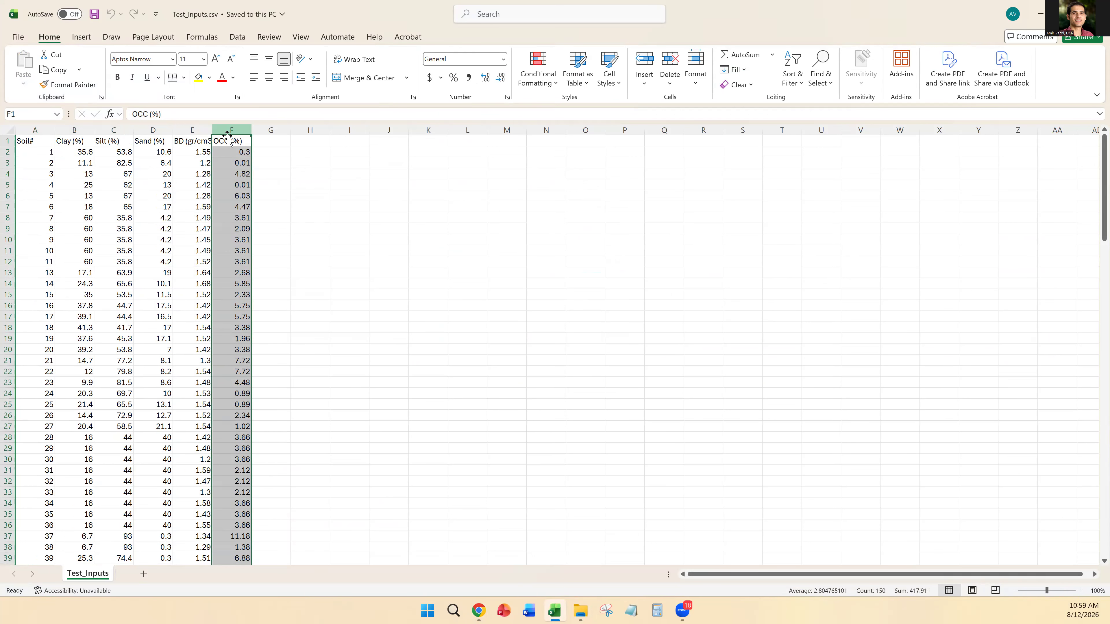
{"action": "left_click_drag", "start_coordinate": [22, 141], "coordinate": [231, 141]}
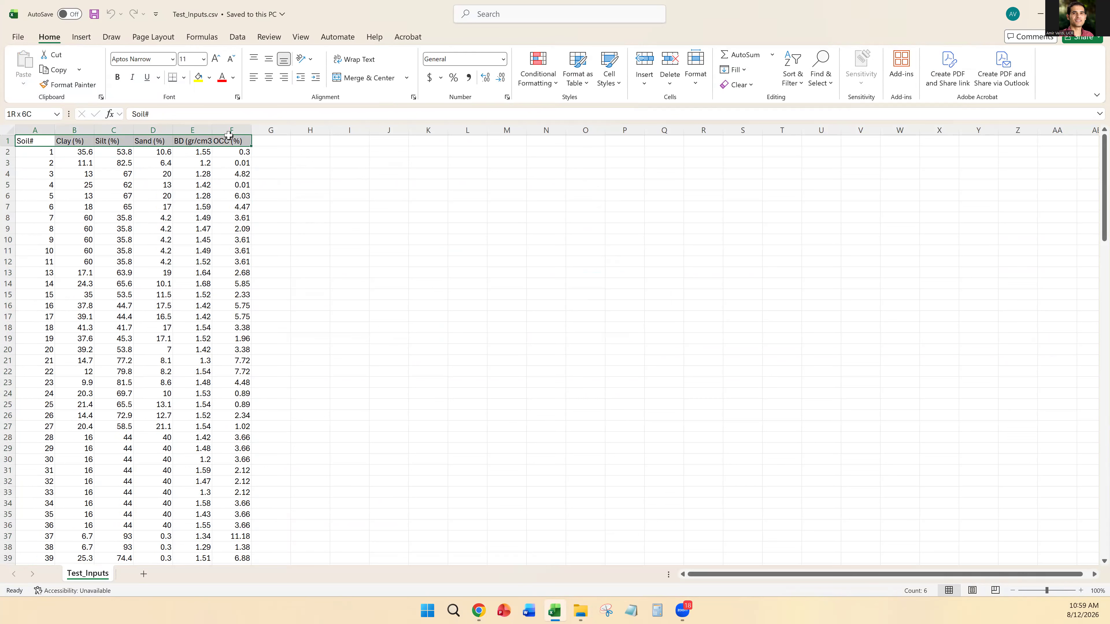
Step: Fit the BD column to its header, examine the first two soil rows, and close Test_Inputs.csv without saving
{"action": "double_click", "coordinate": [211, 130]}
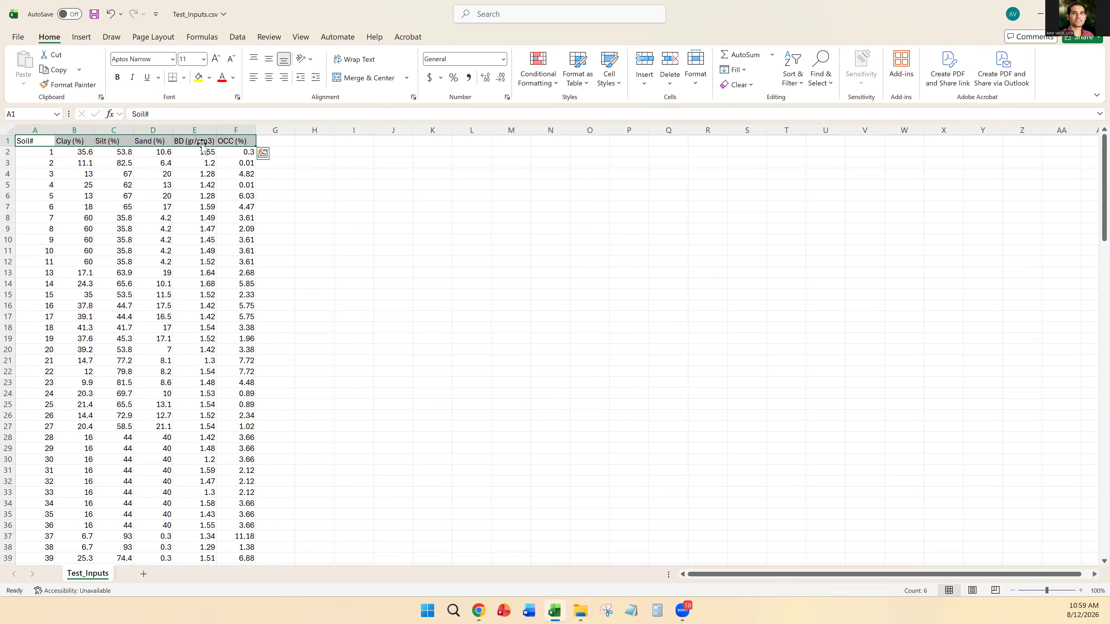
{"action": "left_click", "coordinate": [193, 152]}
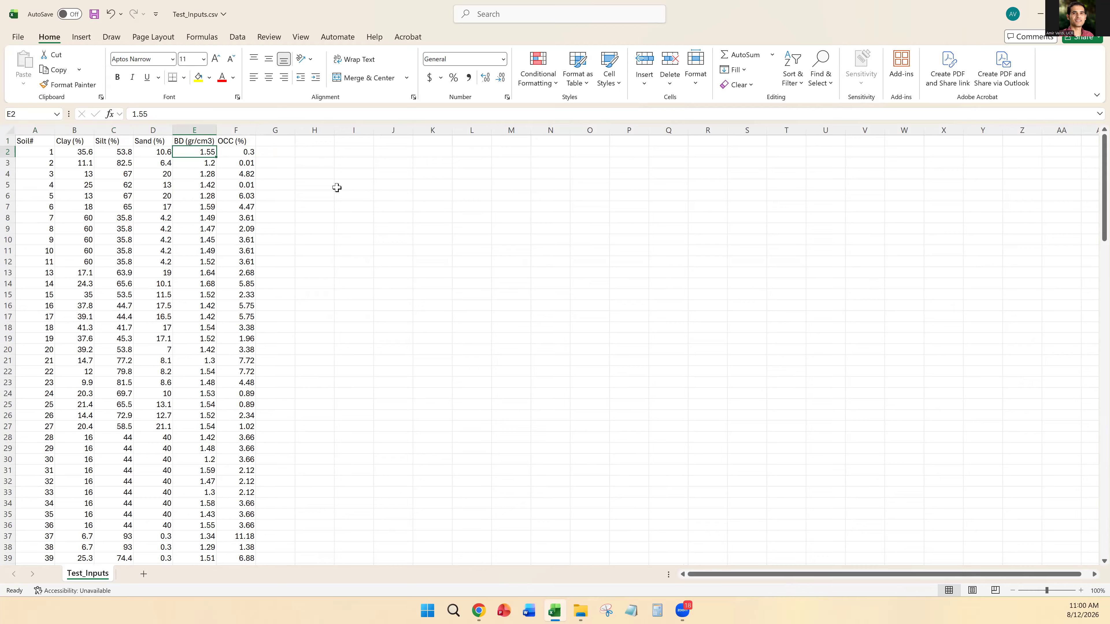
{"action": "left_click", "coordinate": [8, 153]}
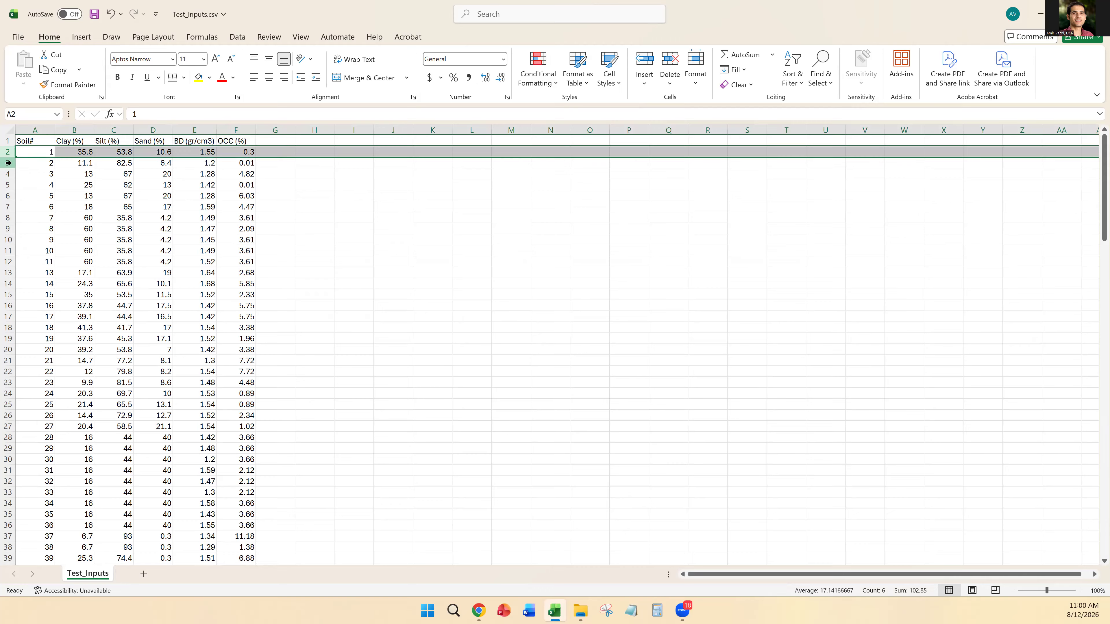
{"action": "left_click", "coordinate": [8, 163]}
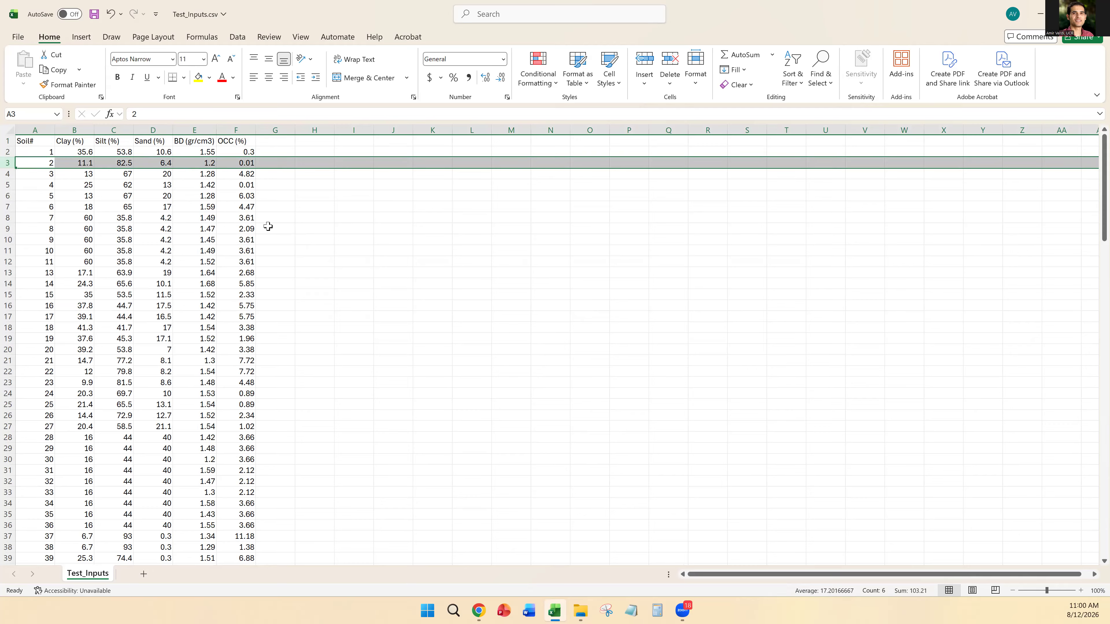
{"action": "key", "text": "ctrl+w"}
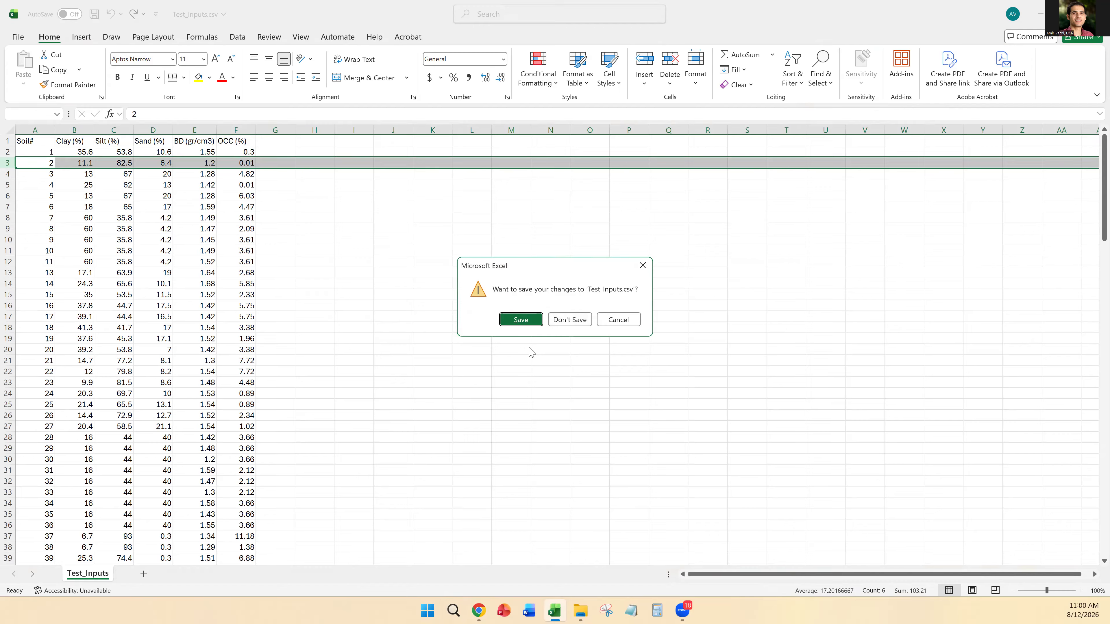
{"action": "left_click", "coordinate": [564, 322]}
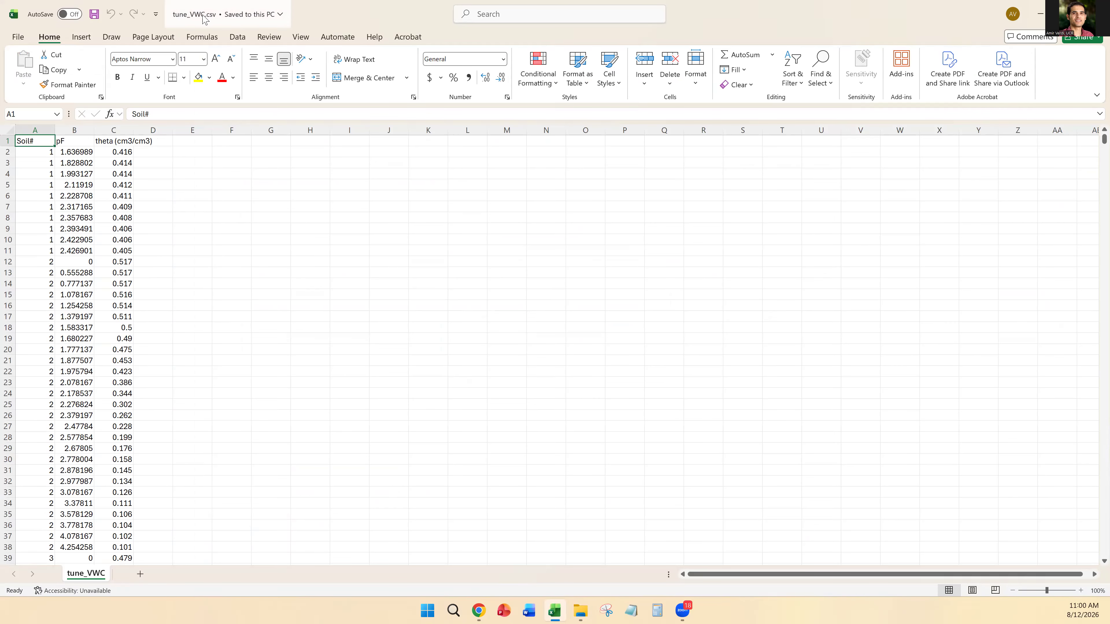
Step: Fit columns A to C of tune_VWC.csv in Excel to their contents
{"action": "left_click_drag", "start_coordinate": [35, 130], "coordinate": [129, 130]}
{"action": "double_click", "coordinate": [134, 130]}
{"action": "left_click", "coordinate": [86, 177]}
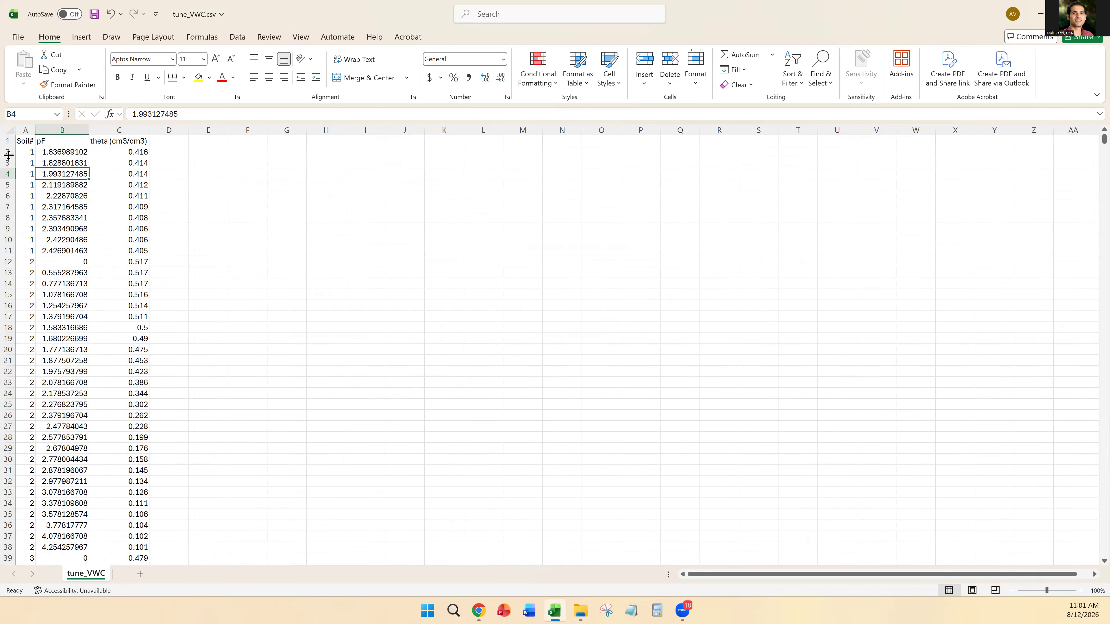
Step: Examine soil 1's rows and the pF and theta columns, and close tune_VWC.csv without saving
{"action": "left_click_drag", "start_coordinate": [9, 151], "coordinate": [13, 249]}
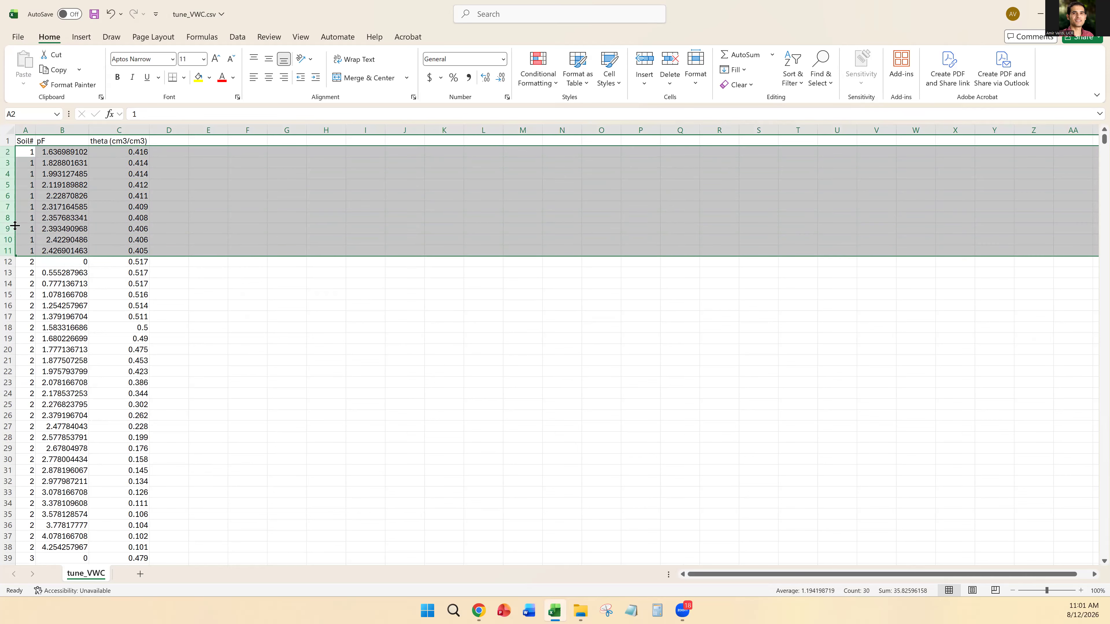
{"action": "left_click", "coordinate": [63, 130]}
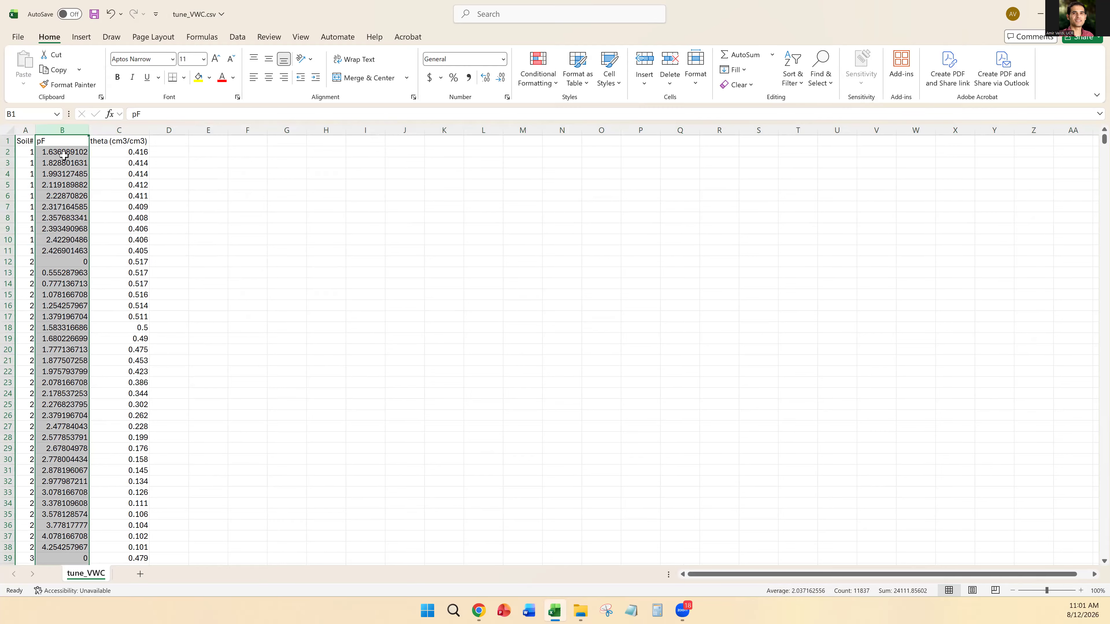
{"action": "left_click", "coordinate": [121, 128]}
{"action": "left_click", "coordinate": [134, 172]}
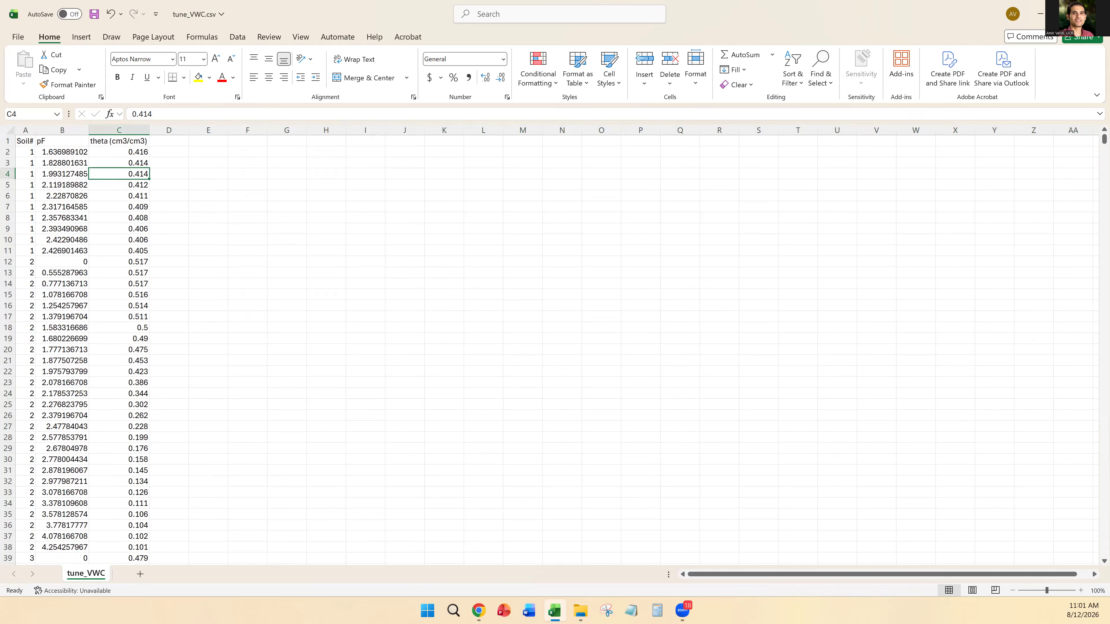
{"action": "left_click", "coordinate": [1099, 14]}
{"action": "left_click", "coordinate": [570, 319]}
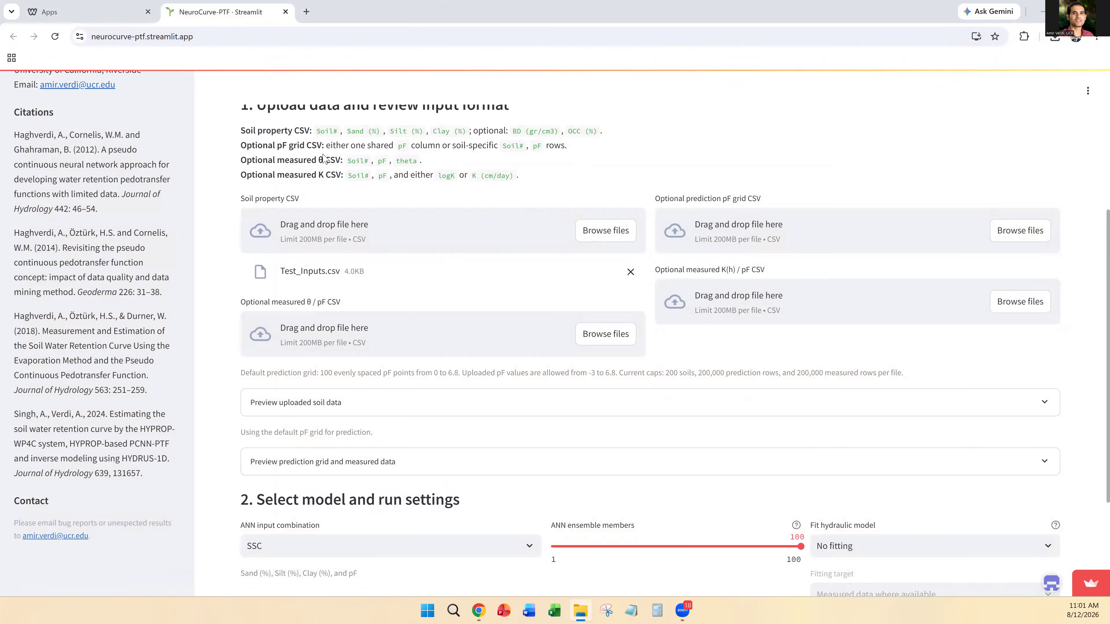
Step: Open tune_k.csv in Excel, examine its logK and pF columns, and close the file
{"action": "double_click", "coordinate": [355, 152]}
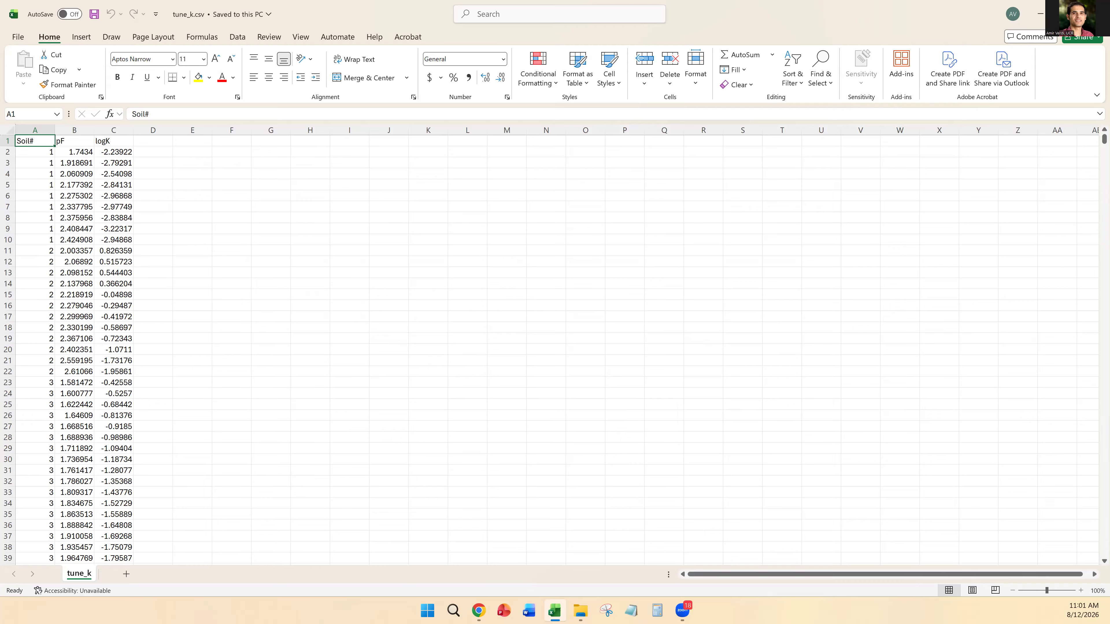
{"action": "left_click", "coordinate": [106, 142]}
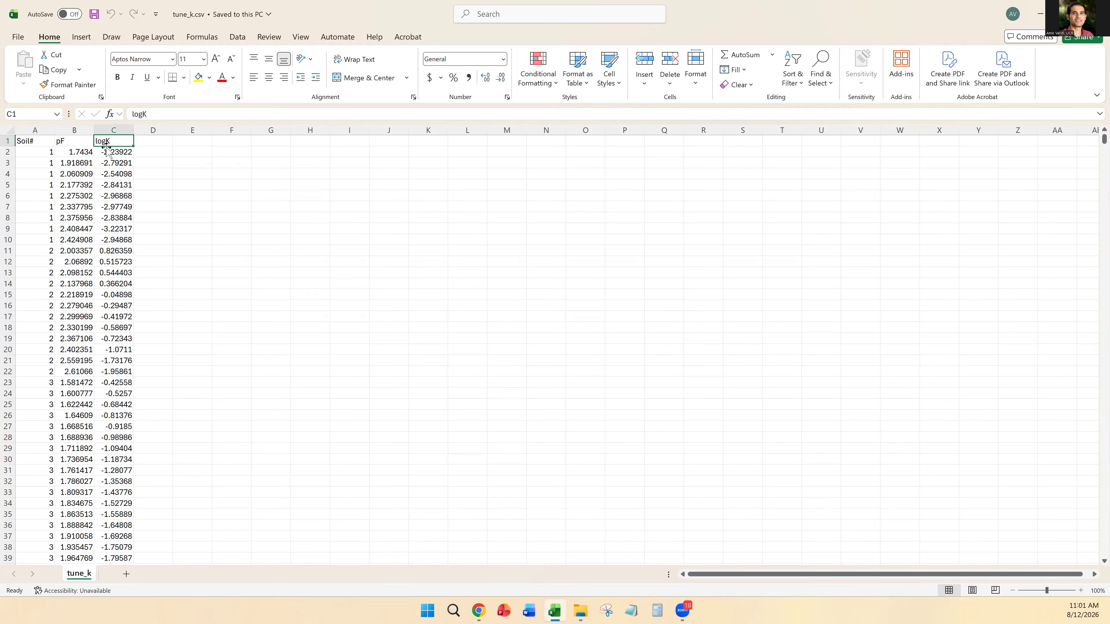
{"action": "left_click", "coordinate": [112, 130]}
{"action": "left_click", "coordinate": [68, 131]}
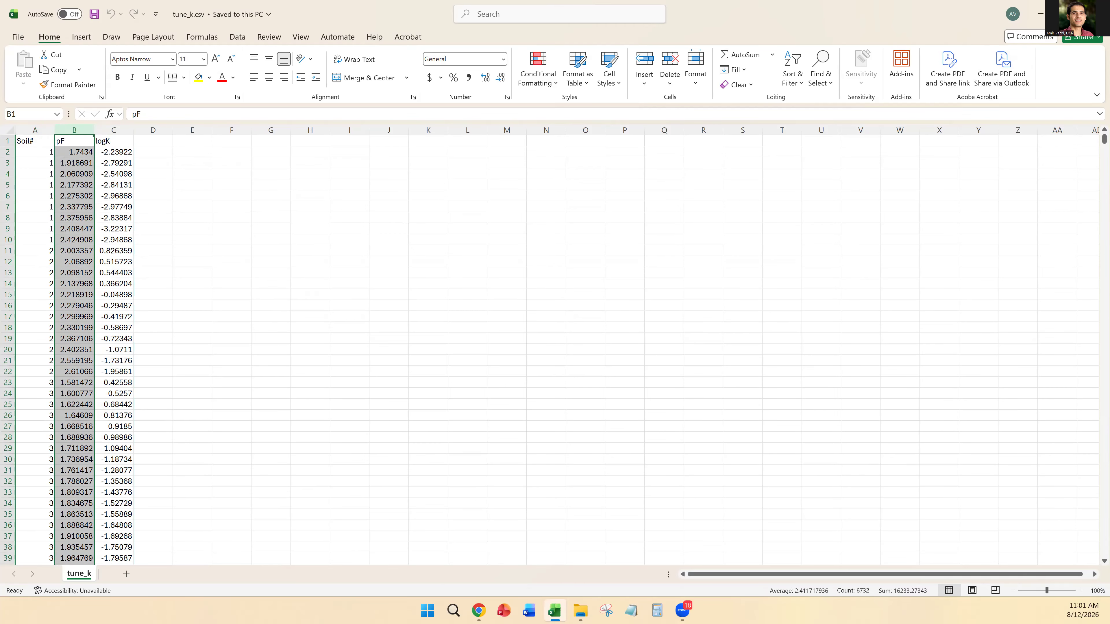
{"action": "left_click", "coordinate": [1098, 14]}
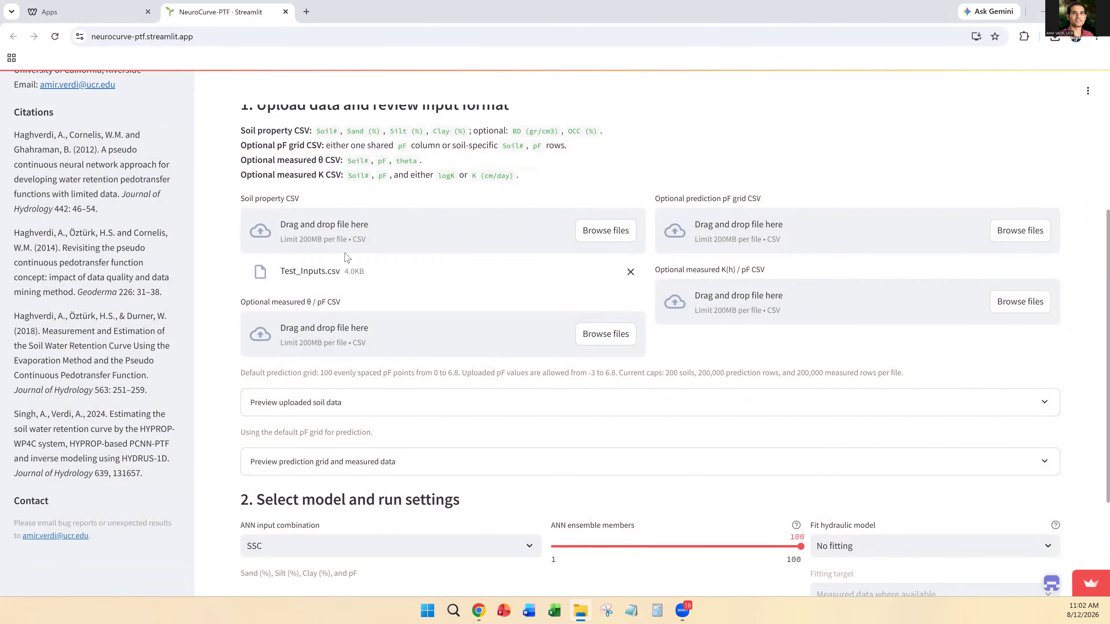
Step: Preview the uploaded soil data and the prediction grid and measured data in NeuroCurve-PTF, collapsing each preview again
{"action": "scroll", "coordinate": [346, 257], "scroll_direction": "down", "scroll_amount": 1}
{"action": "scroll", "coordinate": [324, 244], "scroll_direction": "down", "scroll_amount": 2}
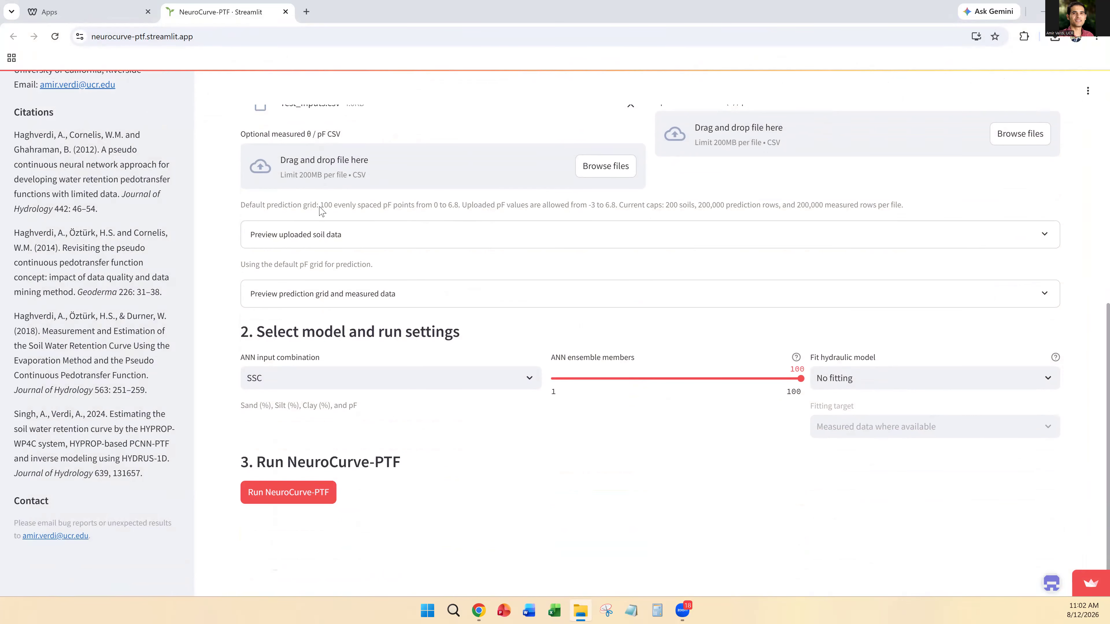
{"action": "left_click", "coordinate": [313, 235]}
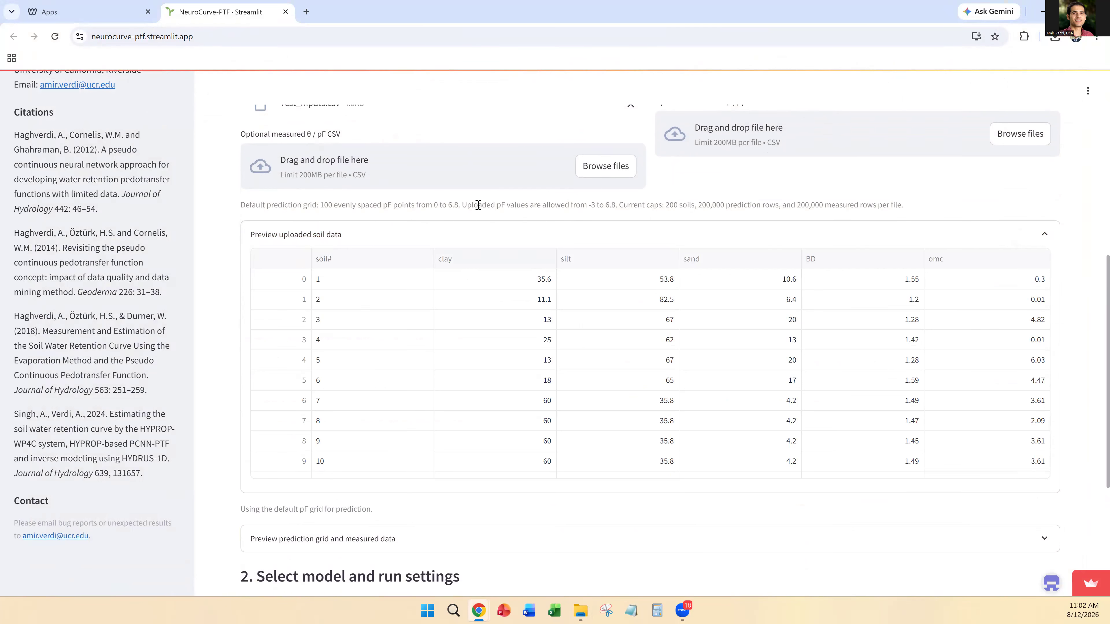
{"action": "left_click", "coordinate": [308, 235]}
{"action": "left_click", "coordinate": [368, 292]}
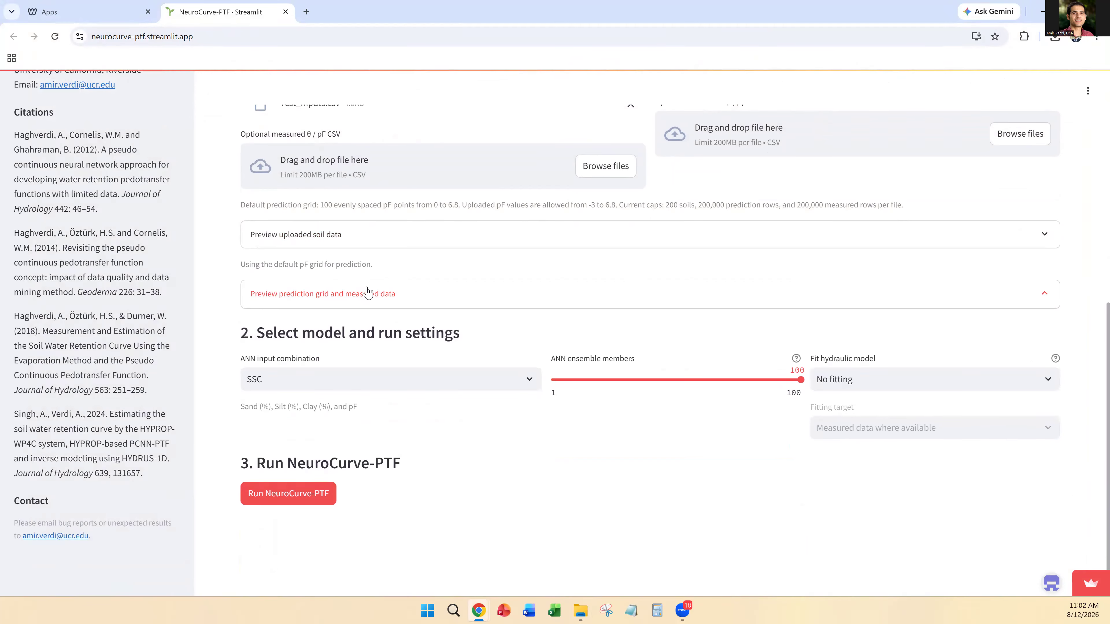
{"action": "left_click", "coordinate": [367, 292]}
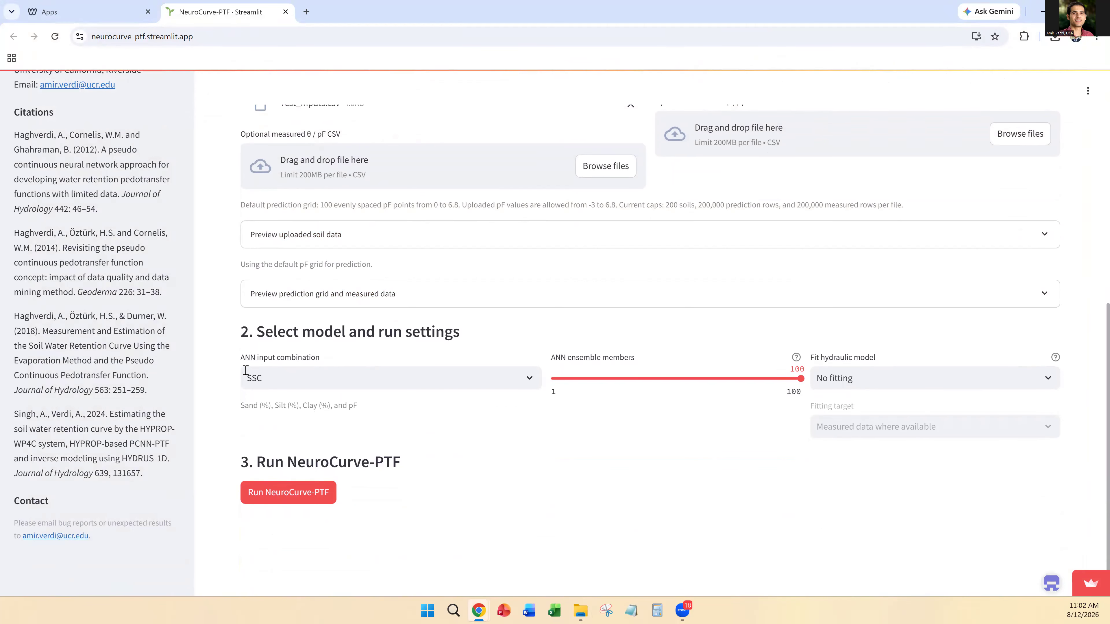
Step: Try SSC + BD as the ANN input combination and settle on SSC + BD + OCC
{"action": "left_click", "coordinate": [528, 378]}
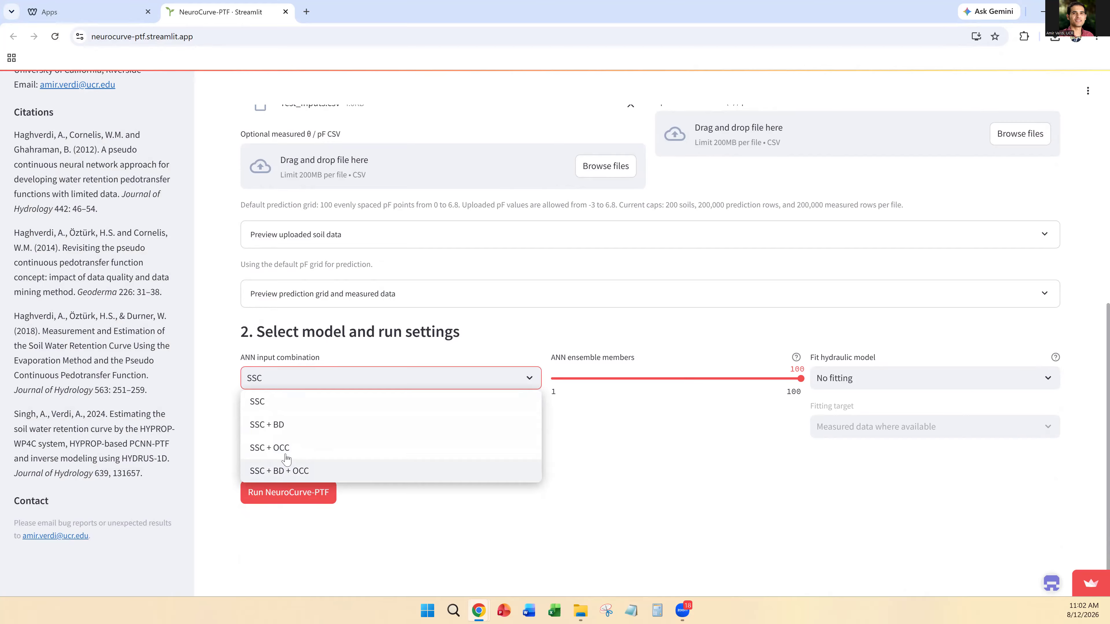
{"action": "left_click", "coordinate": [279, 432]}
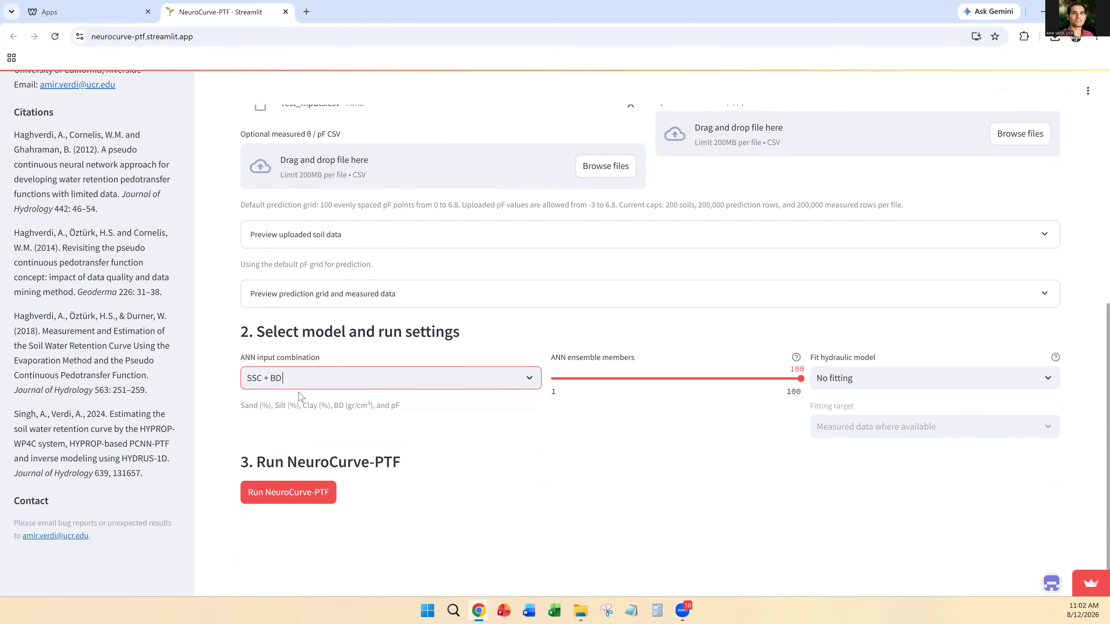
{"action": "left_click", "coordinate": [529, 380]}
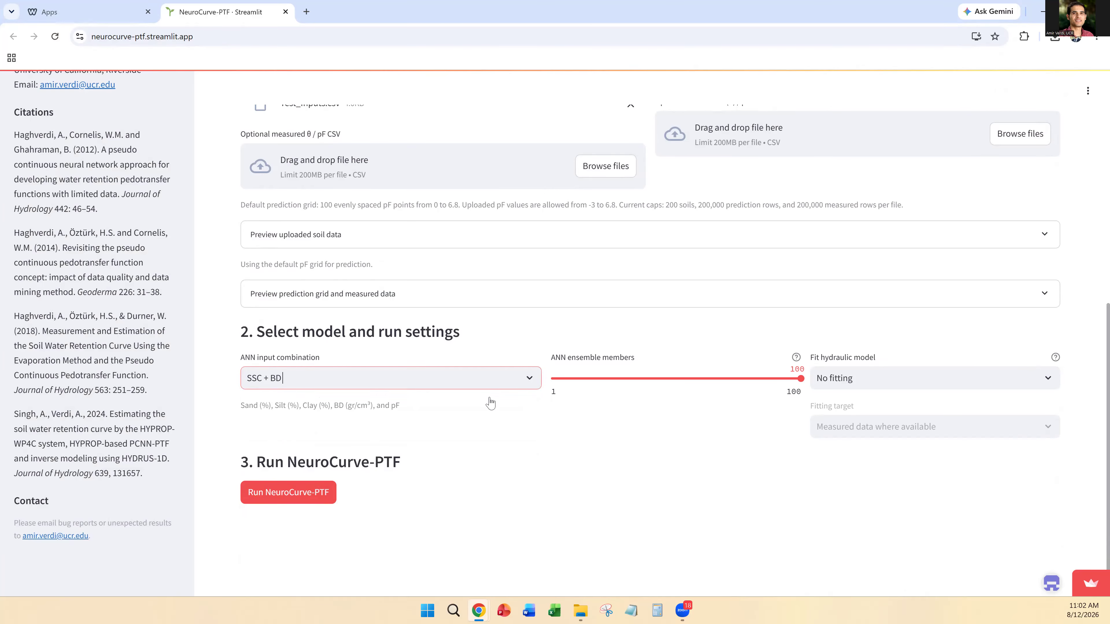
{"action": "left_click", "coordinate": [345, 471]}
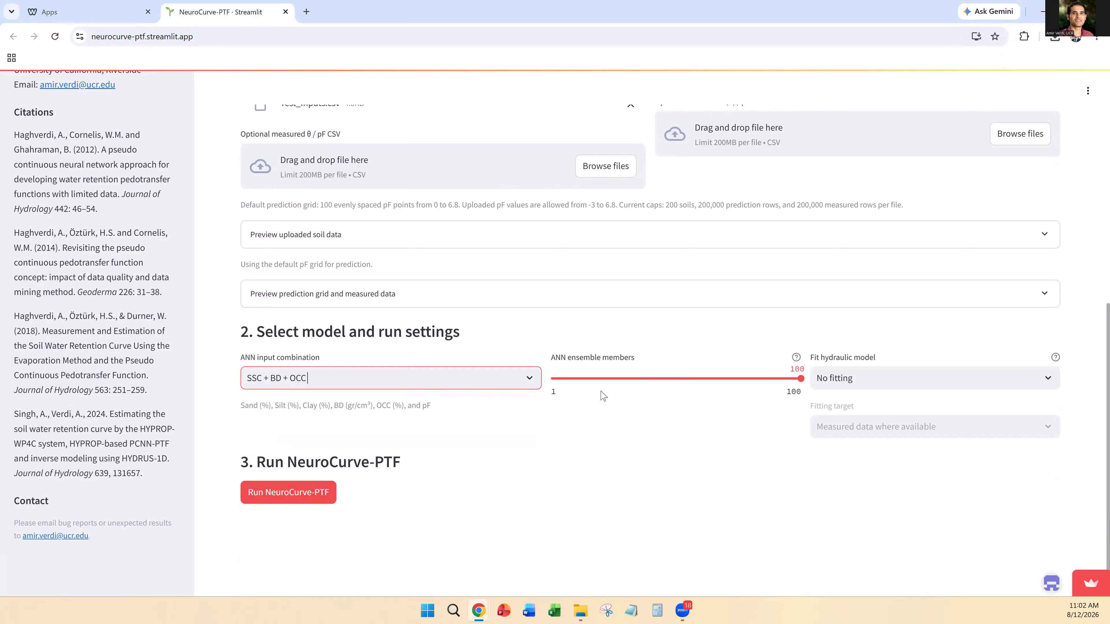
Step: Set the ANN ensemble members to 46 and run NeuroCurve-PTF
{"action": "left_click", "coordinate": [641, 379]}
{"action": "left_click", "coordinate": [554, 379]}
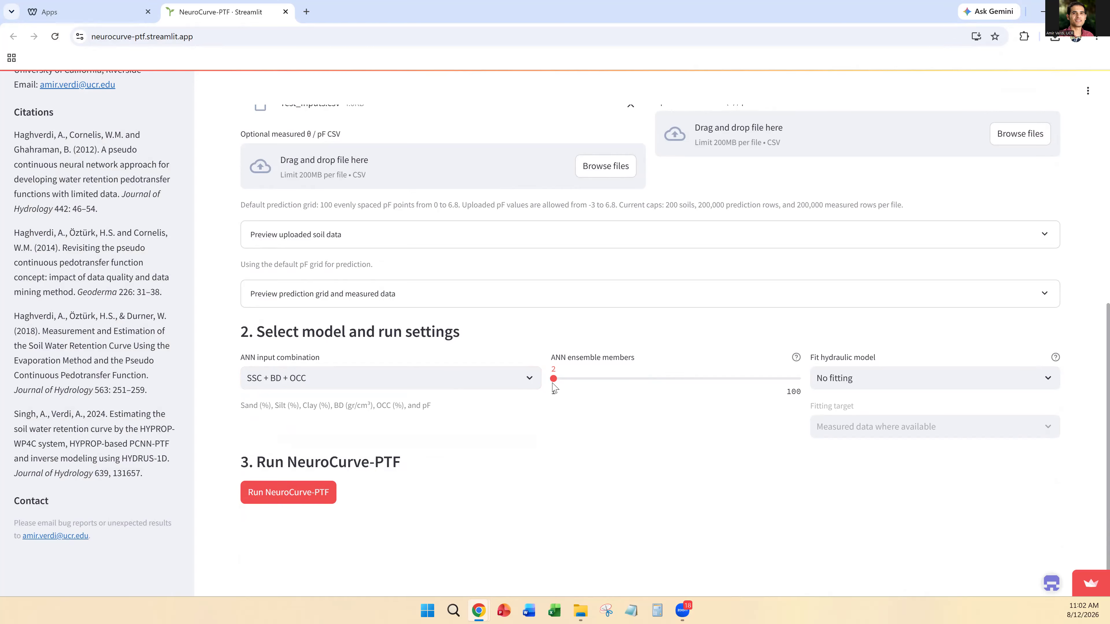
{"action": "left_click", "coordinate": [663, 379]}
{"action": "left_click", "coordinate": [271, 494]}
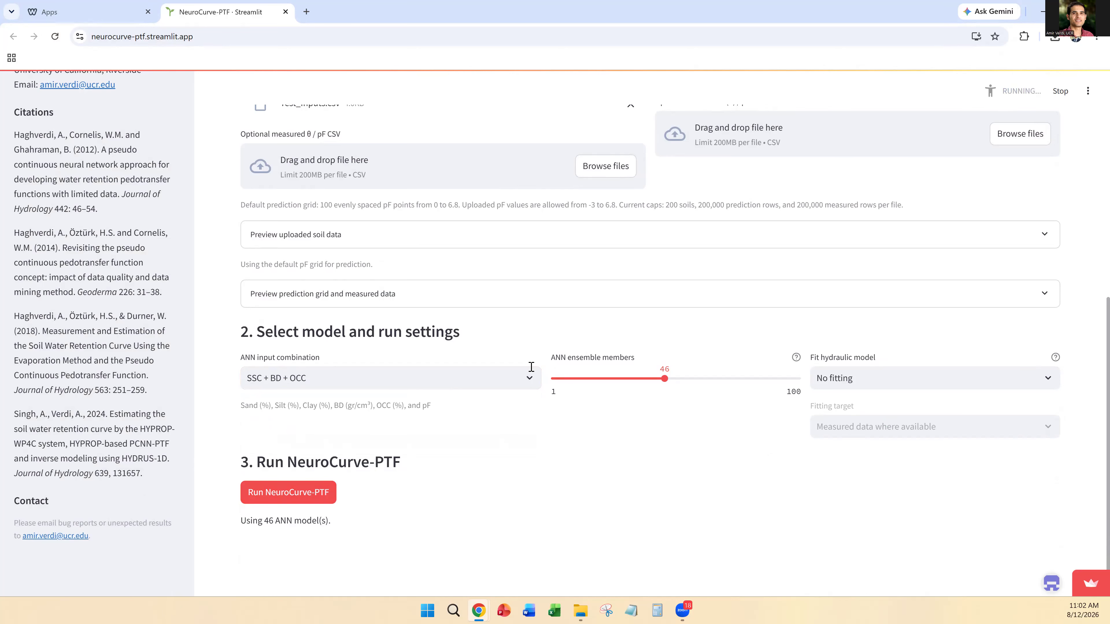
Step: Examine the prediction results table, the performance metrics section and the θ(pF) and logK(pF) curve plots for soil 1
{"action": "scroll", "coordinate": [457, 429], "scroll_direction": "down", "scroll_amount": 1}
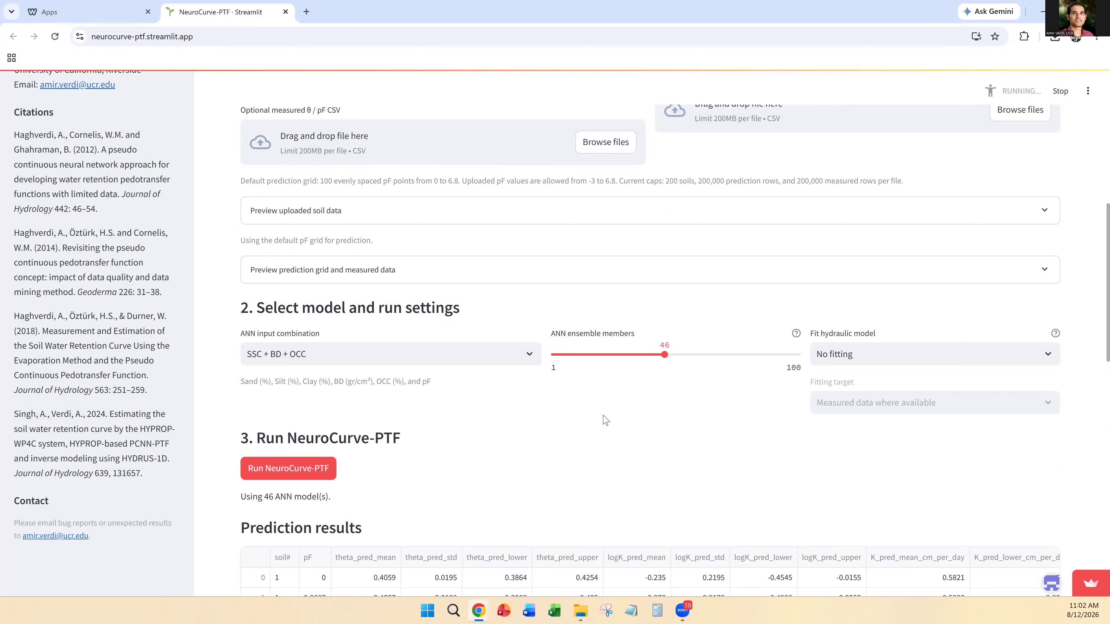
{"action": "scroll", "coordinate": [603, 421], "scroll_direction": "down", "scroll_amount": 5}
{"action": "scroll", "coordinate": [575, 385], "scroll_direction": "down", "scroll_amount": 3}
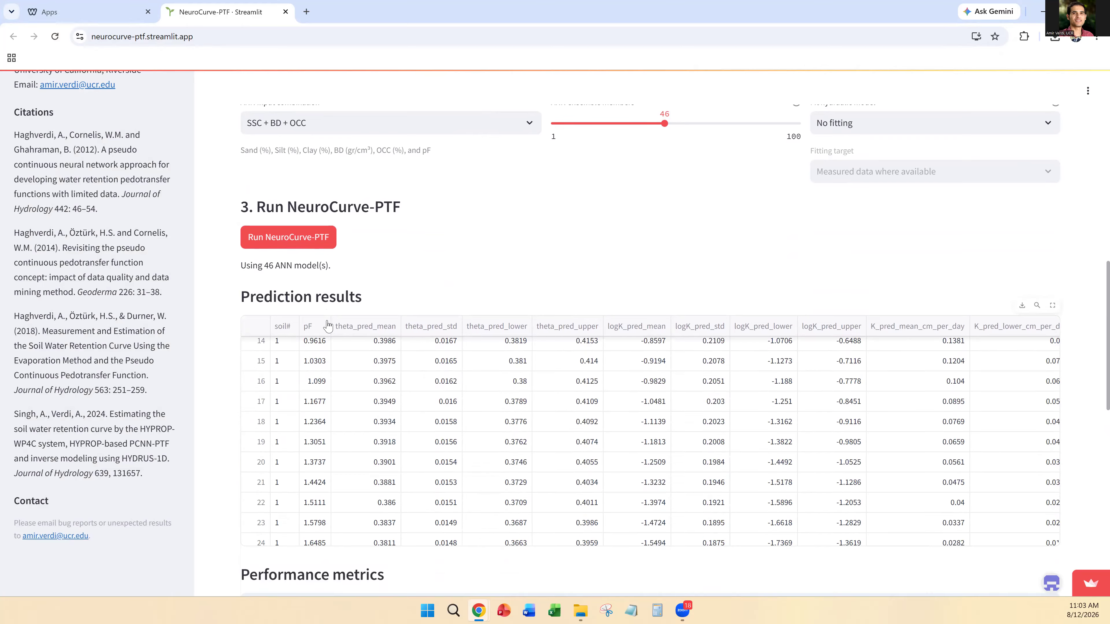
{"action": "scroll", "coordinate": [267, 332], "scroll_direction": "down", "scroll_amount": 10}
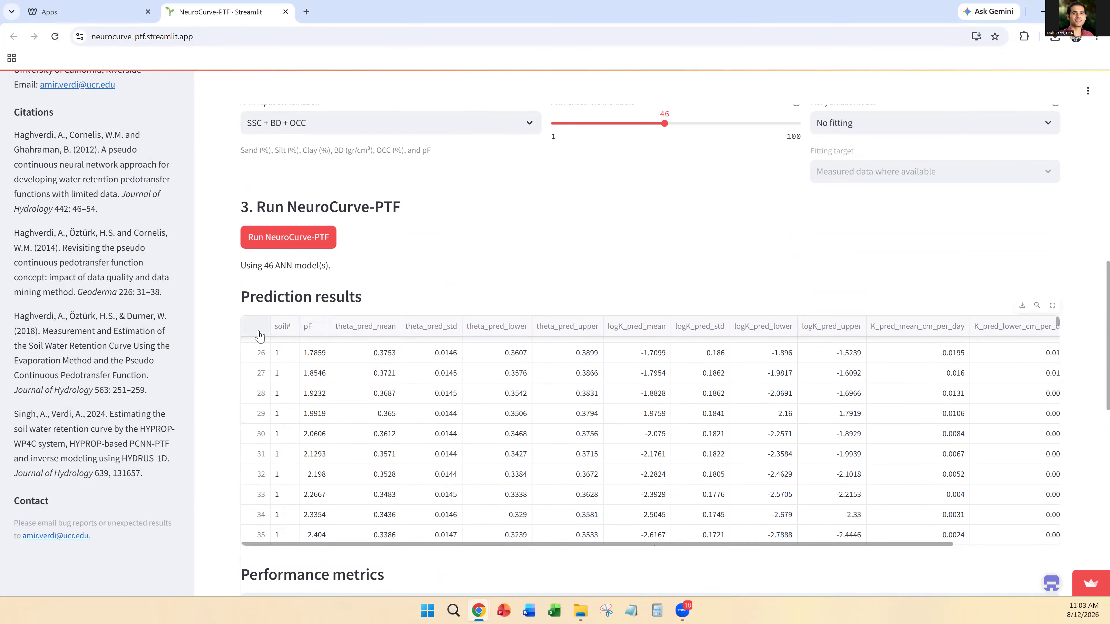
{"action": "scroll", "coordinate": [1069, 325], "scroll_direction": "down", "scroll_amount": 3}
{"action": "scroll", "coordinate": [826, 292], "scroll_direction": "down", "scroll_amount": 10}
{"action": "scroll", "coordinate": [545, 251], "scroll_direction": "up", "scroll_amount": 5}
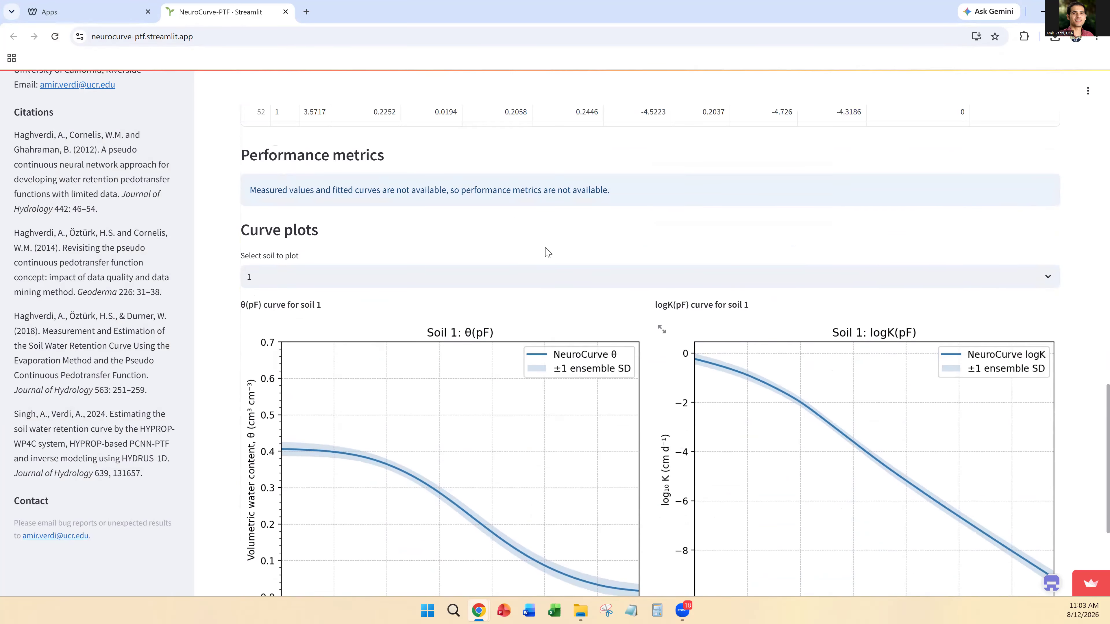
{"action": "scroll", "coordinate": [289, 292], "scroll_direction": "down", "scroll_amount": 1}
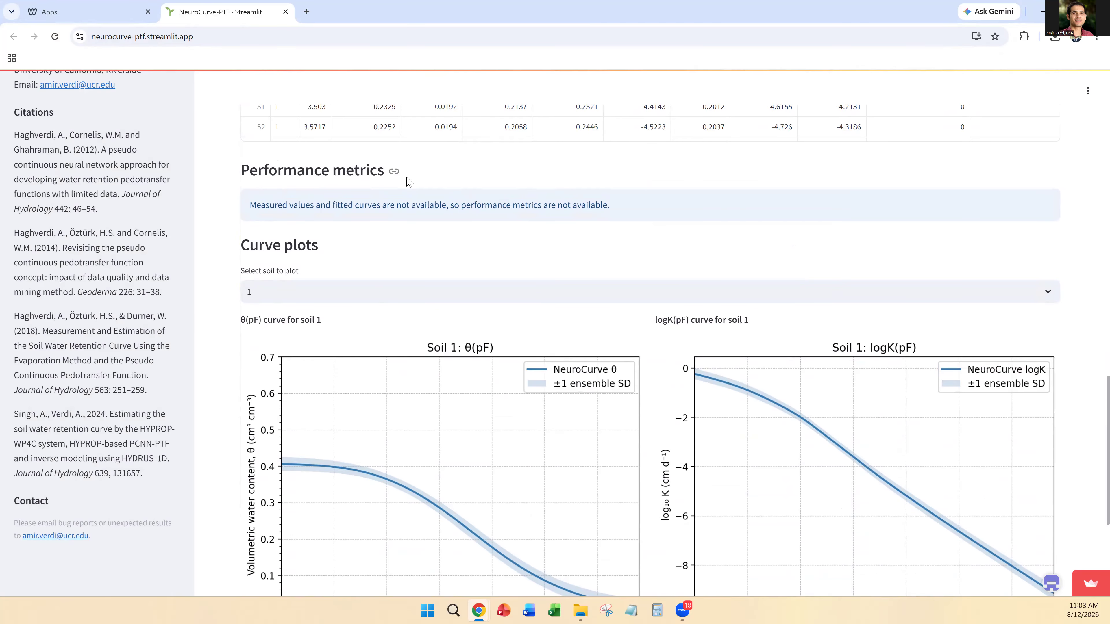
{"action": "scroll", "coordinate": [389, 287], "scroll_direction": "down", "scroll_amount": 5}
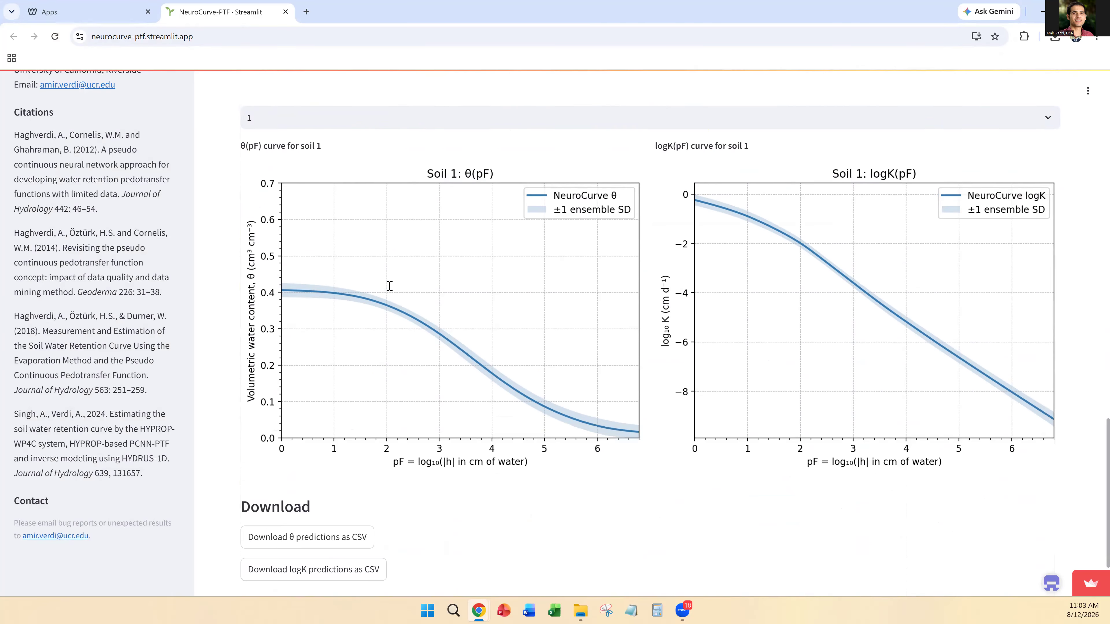
Step: Plot the θ(pF) and logK(pF) curves for soil 101 and switch the plots to soil 104
{"action": "scroll", "coordinate": [503, 315], "scroll_direction": "up", "scroll_amount": 3}
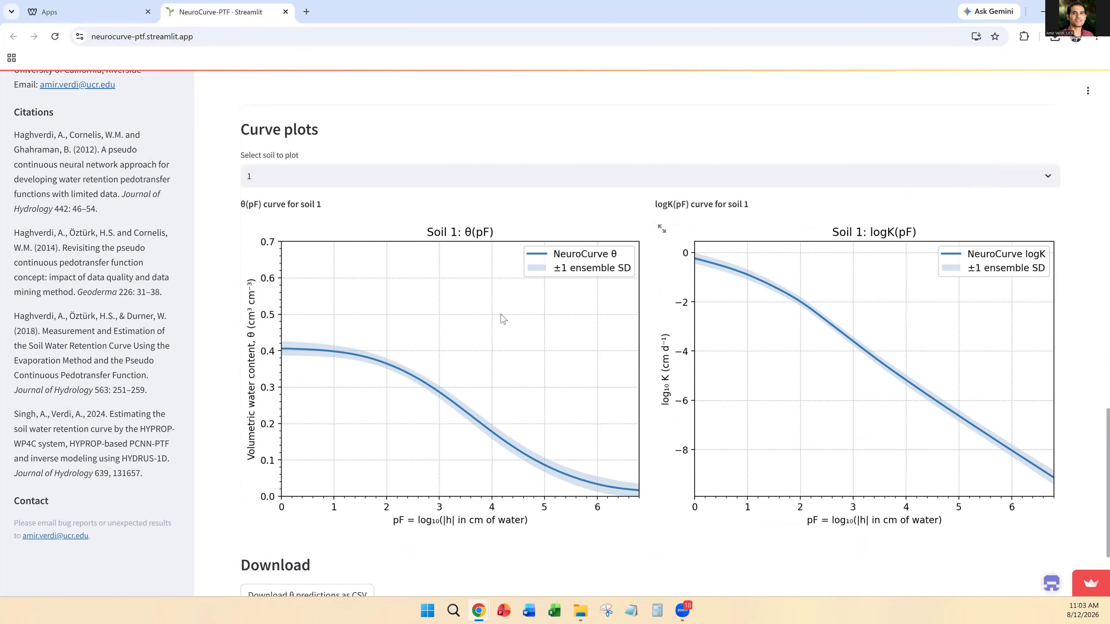
{"action": "left_click", "coordinate": [1046, 174]}
{"action": "left_click", "coordinate": [316, 268]}
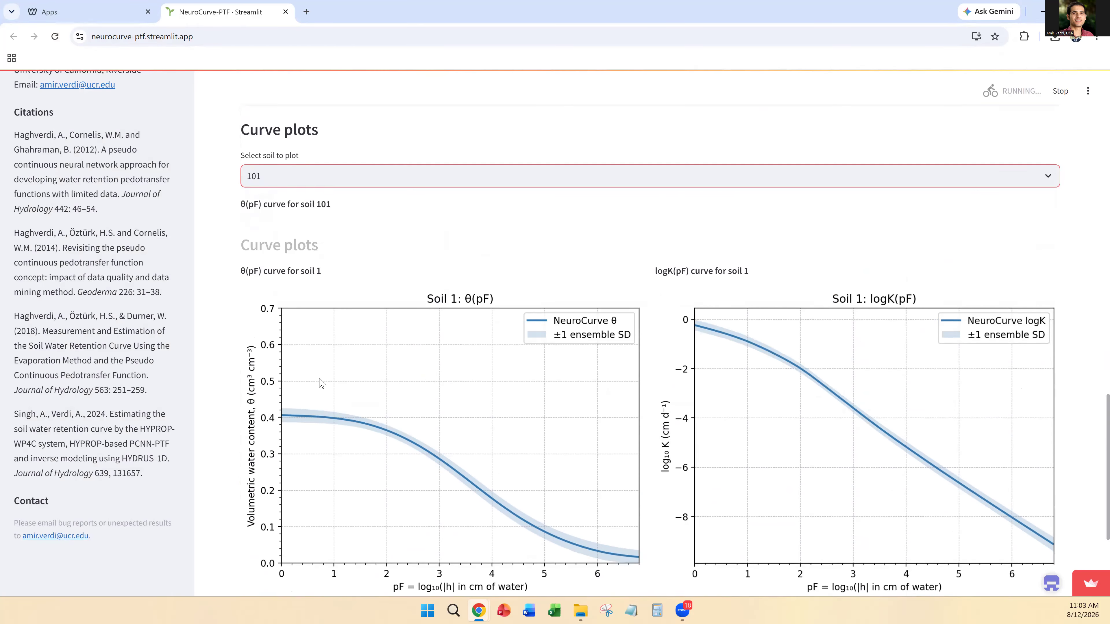
{"action": "left_click", "coordinate": [1048, 177]}
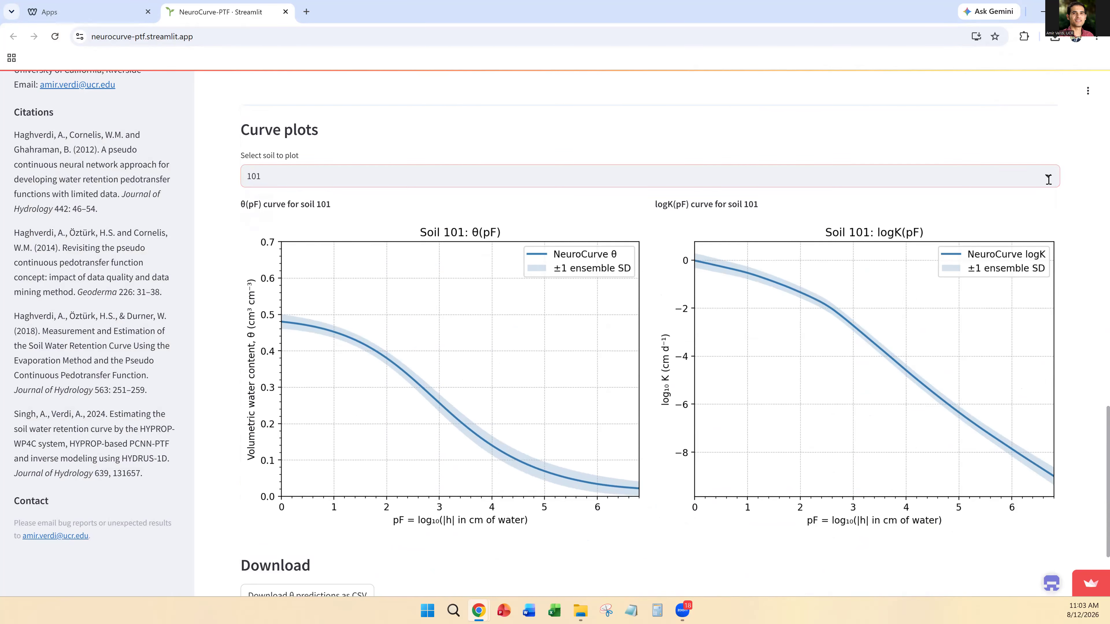
{"action": "left_click", "coordinate": [310, 340]}
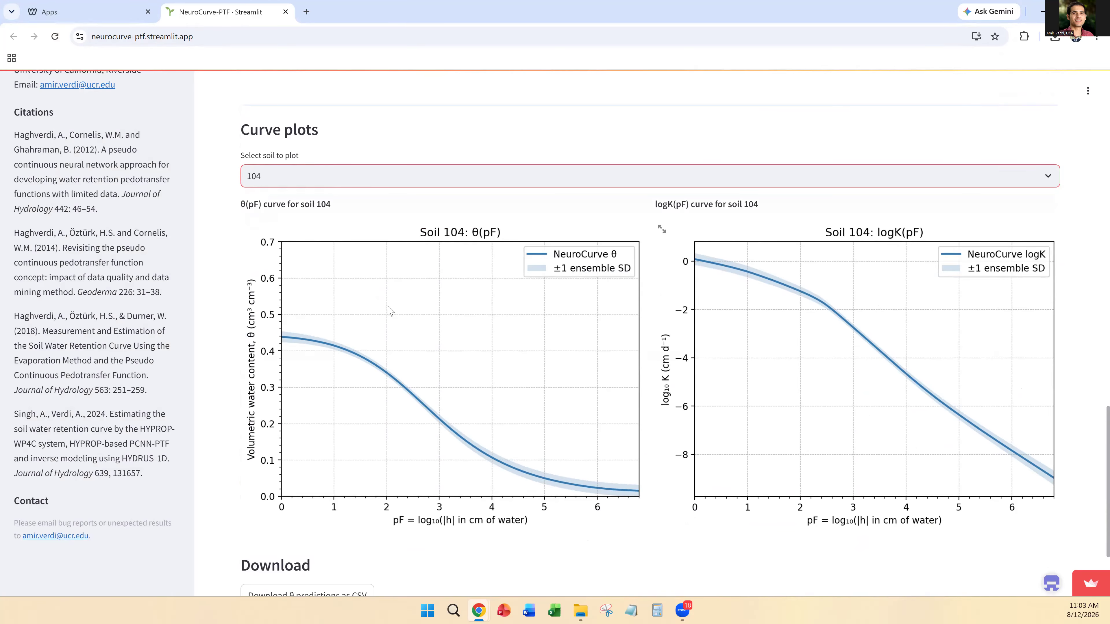
Step: Try VG as the hydraulic model to fit and settle on PDI
{"action": "scroll", "coordinate": [390, 310], "scroll_direction": "up", "scroll_amount": 10}
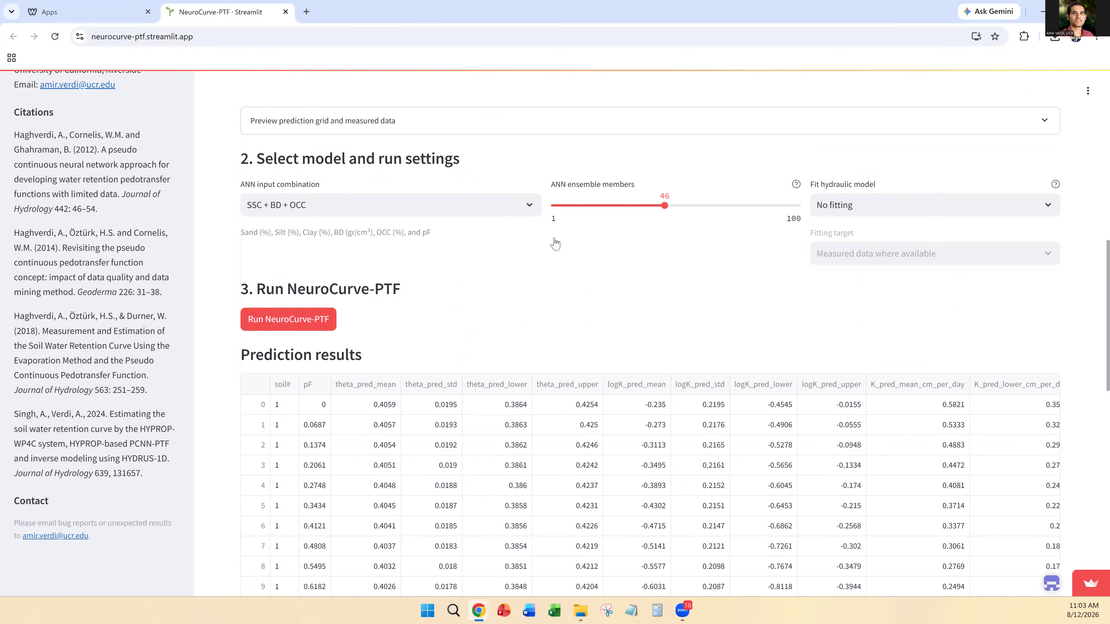
{"action": "left_click", "coordinate": [1052, 209]}
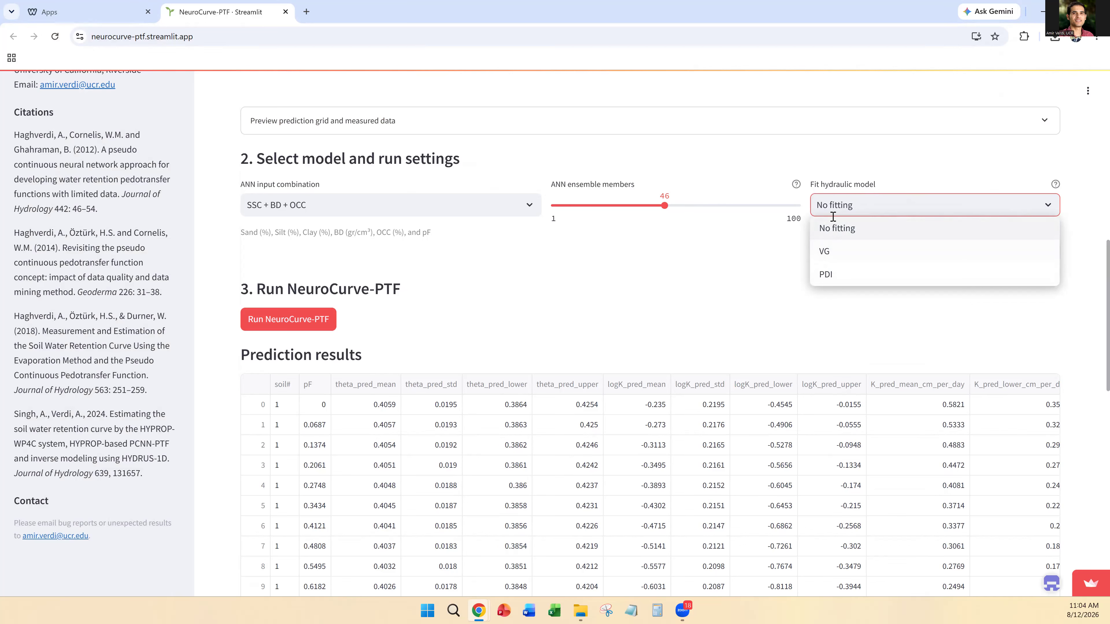
{"action": "left_click", "coordinate": [824, 257]}
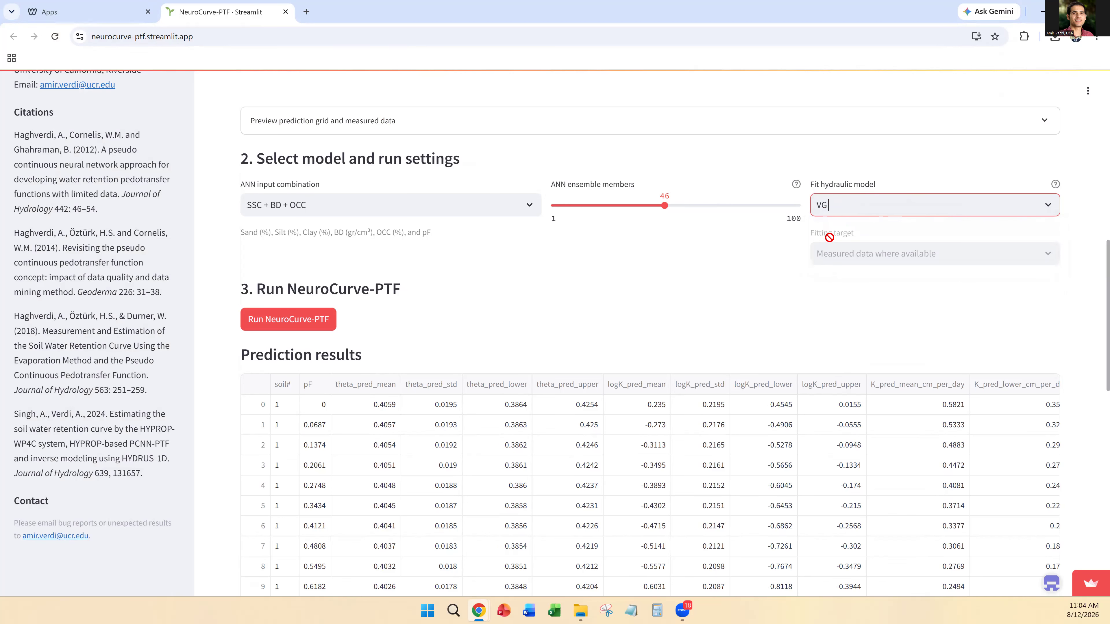
{"action": "left_click", "coordinate": [824, 205]}
{"action": "left_click", "coordinate": [826, 276]}
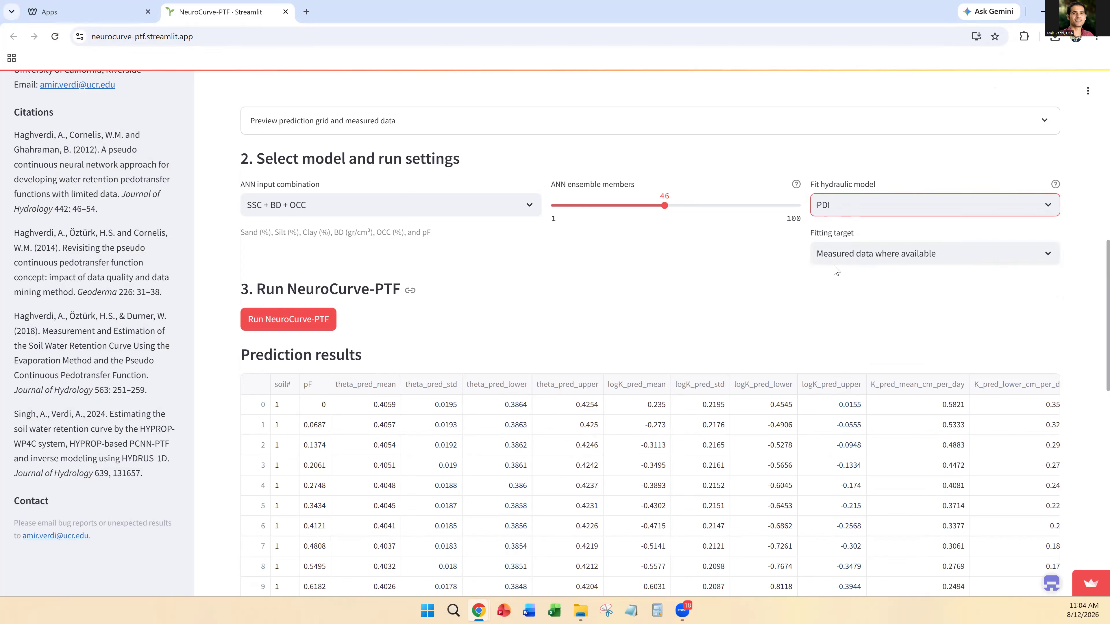
Step: Set the fitting target to ANN predictions only and rerun NeuroCurve-PTF
{"action": "left_click", "coordinate": [1051, 257]}
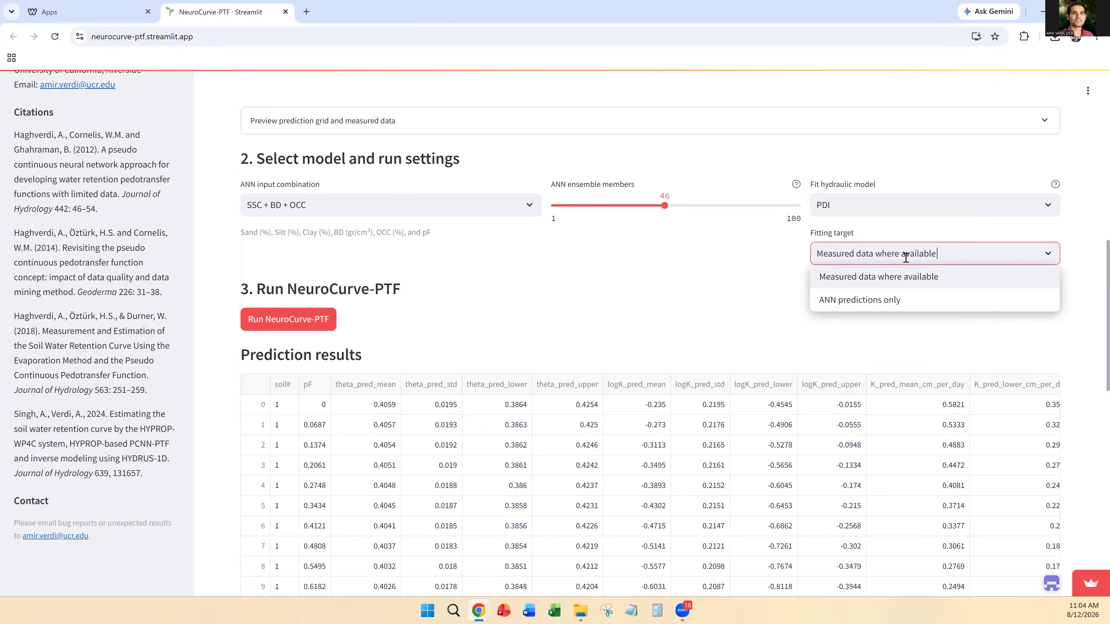
{"action": "left_click", "coordinate": [863, 306]}
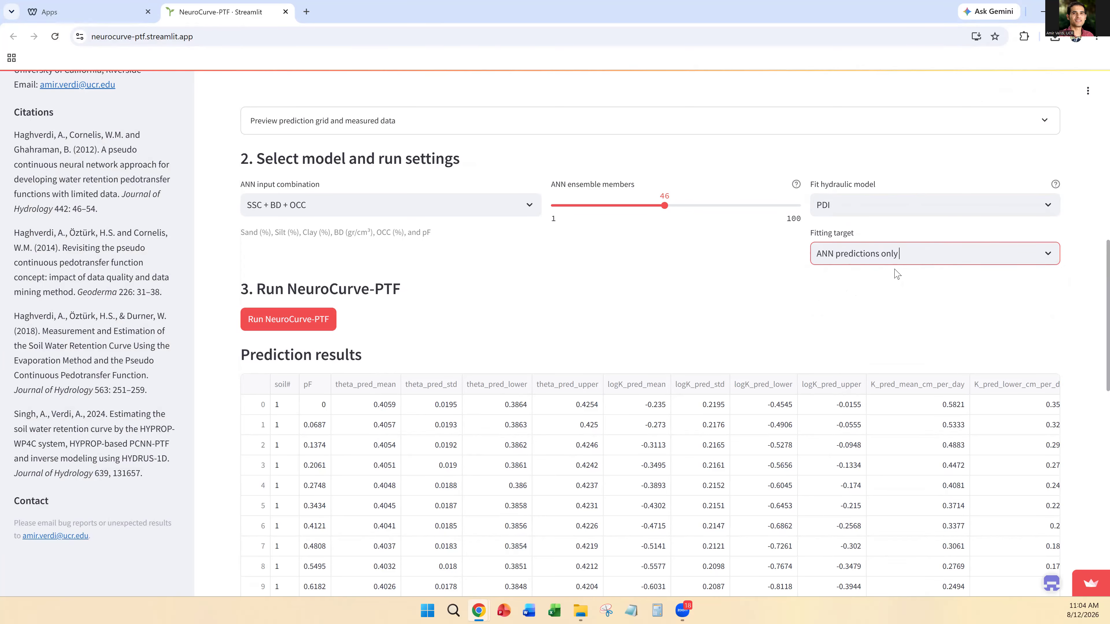
{"action": "left_click", "coordinate": [271, 324]}
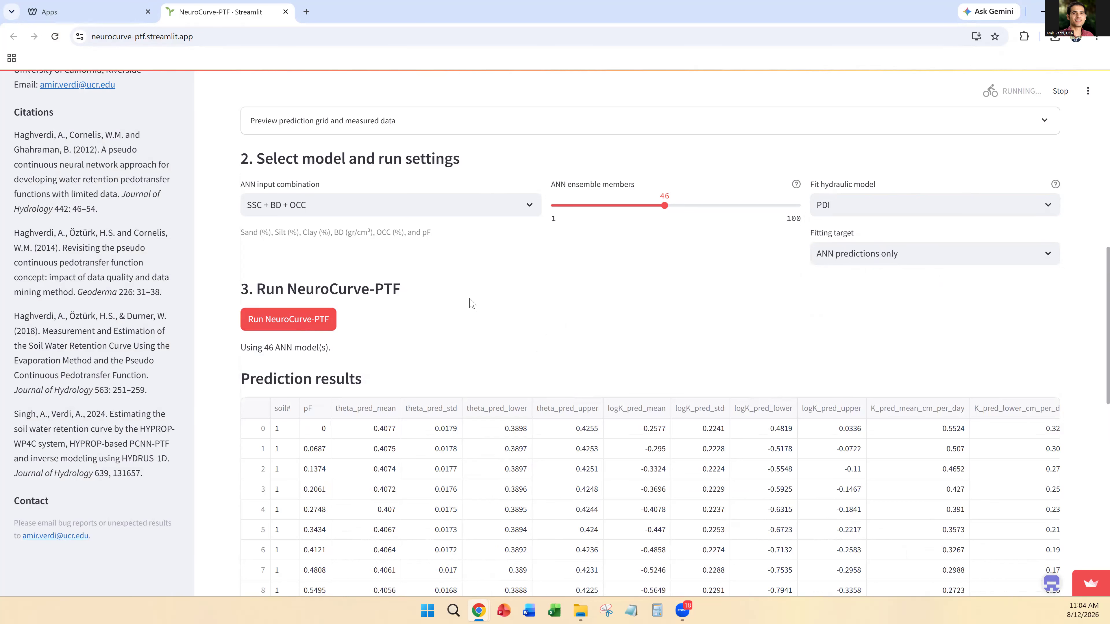
Step: Examine the new prediction results, the fitted hydraulic parameters for each soil and the performance metrics of the fitted curves
{"action": "scroll", "coordinate": [481, 324], "scroll_direction": "down", "scroll_amount": 8}
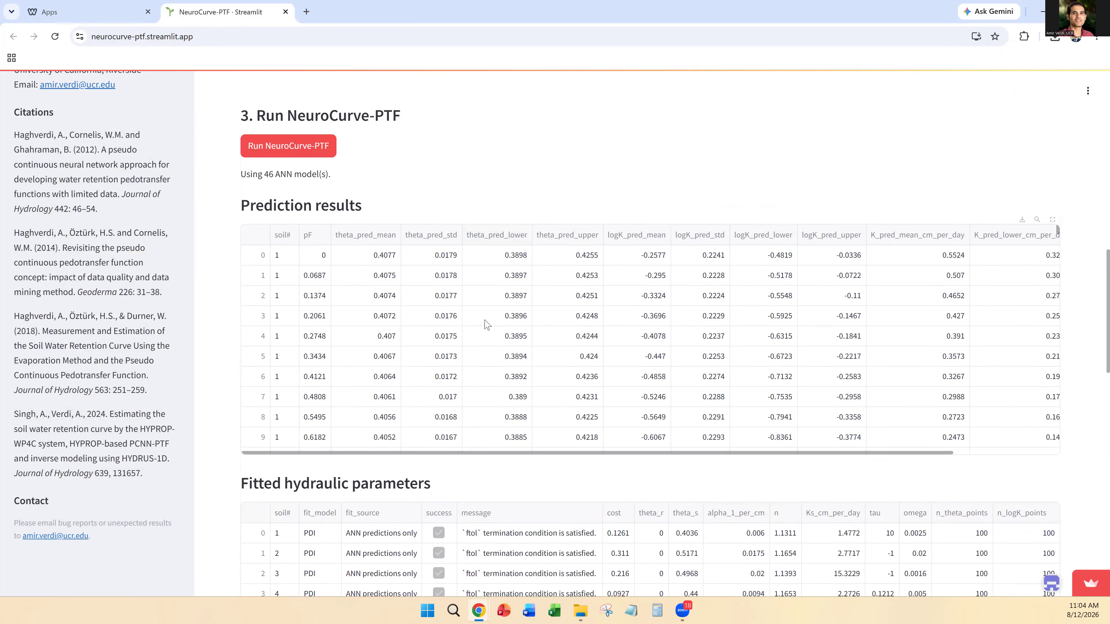
{"action": "scroll", "coordinate": [487, 317], "scroll_direction": "up", "scroll_amount": 5}
{"action": "scroll", "coordinate": [603, 306], "scroll_direction": "down", "scroll_amount": 7}
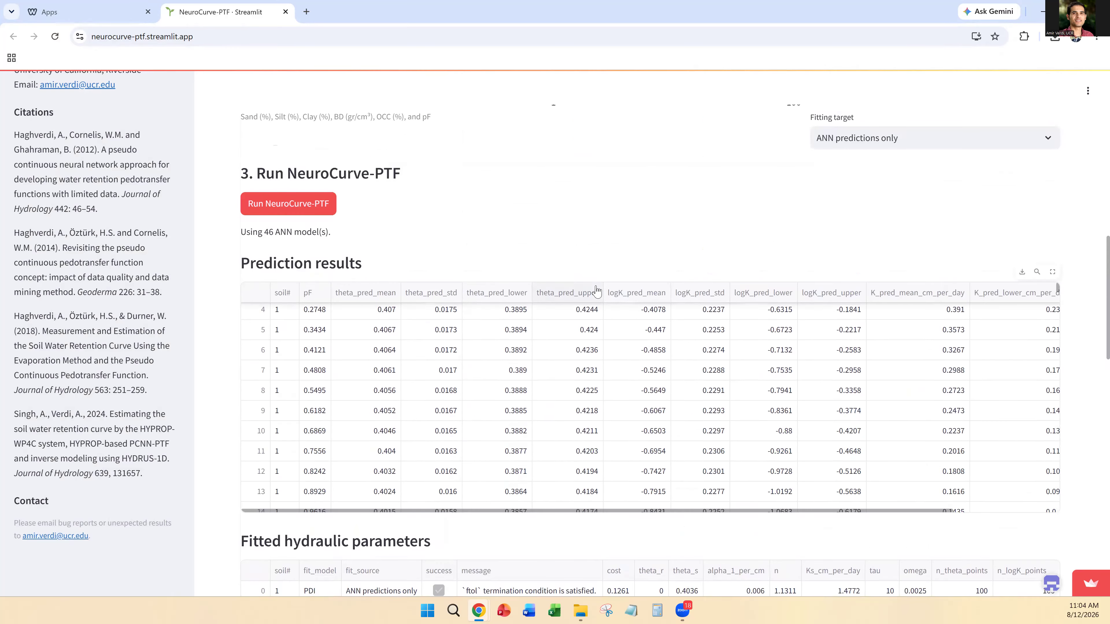
{"action": "scroll", "coordinate": [393, 286], "scroll_direction": "down", "scroll_amount": 5}
{"action": "scroll", "coordinate": [393, 287], "scroll_direction": "down", "scroll_amount": 4}
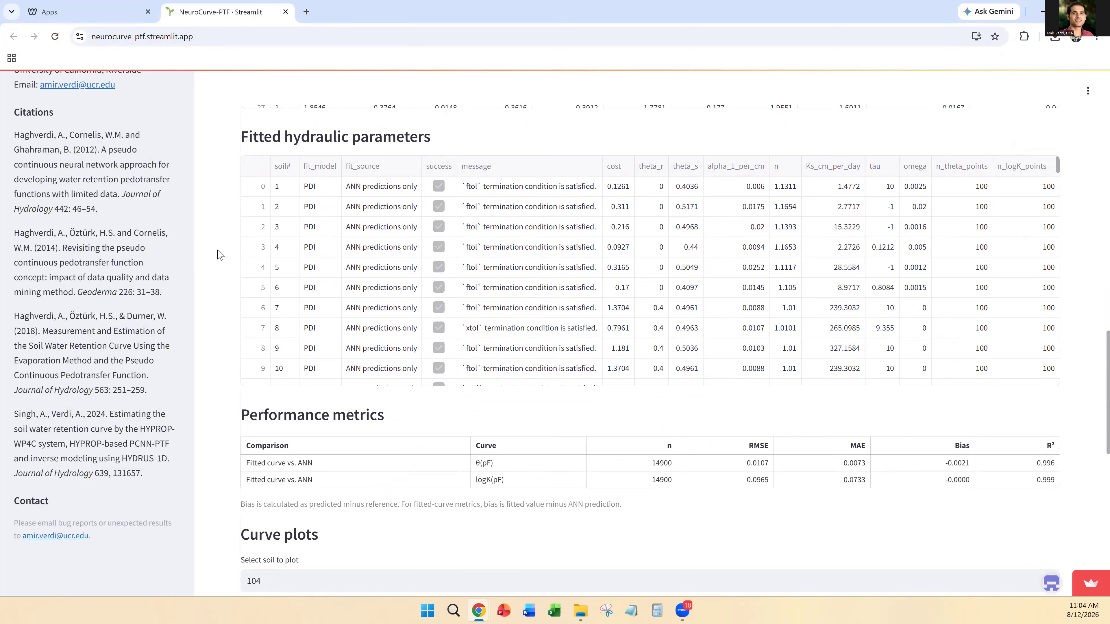
{"action": "scroll", "coordinate": [219, 255], "scroll_direction": "down", "scroll_amount": 7}
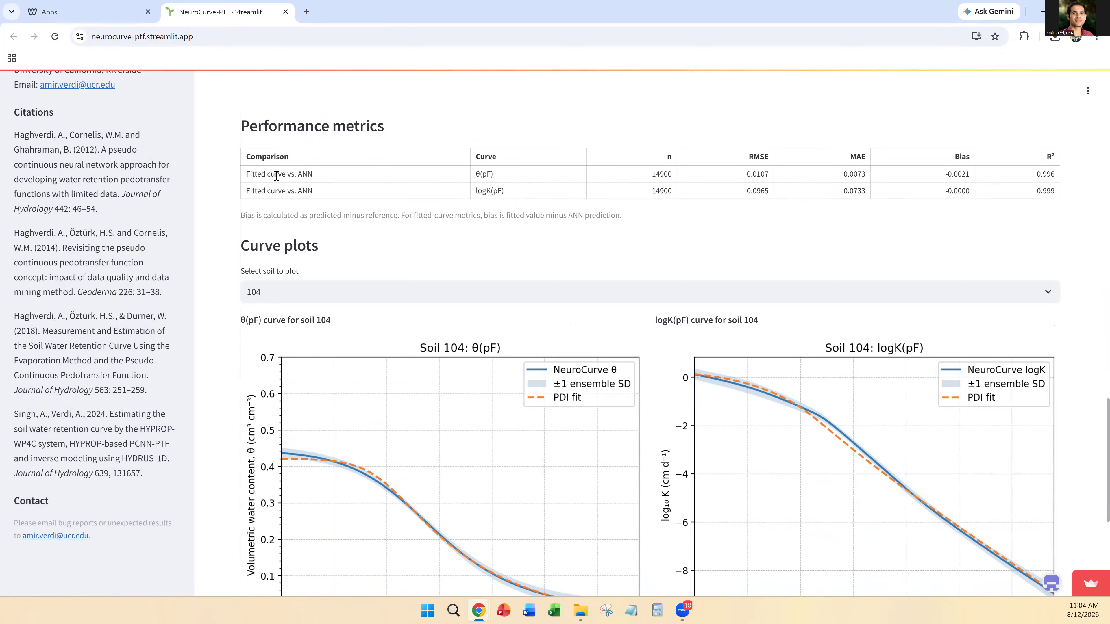
Step: Inspect the PDI fit plots for soil 104, switch the curve plots to soil 147 and look at the CSV download options
{"action": "scroll", "coordinate": [308, 298], "scroll_direction": "down", "scroll_amount": 3}
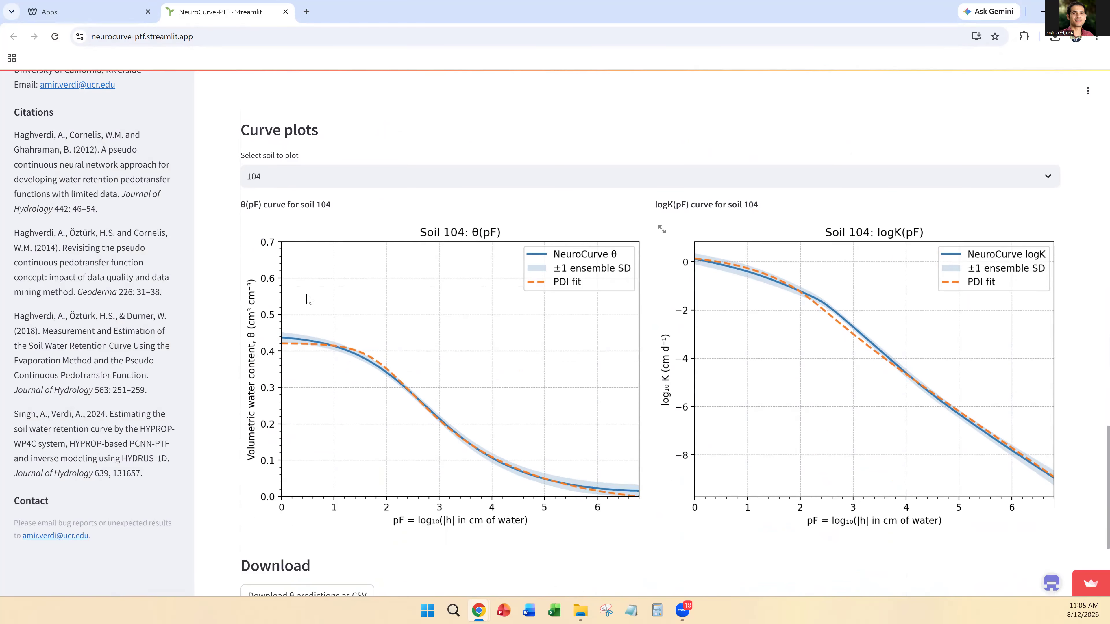
{"action": "scroll", "coordinate": [442, 313], "scroll_direction": "down", "scroll_amount": 3}
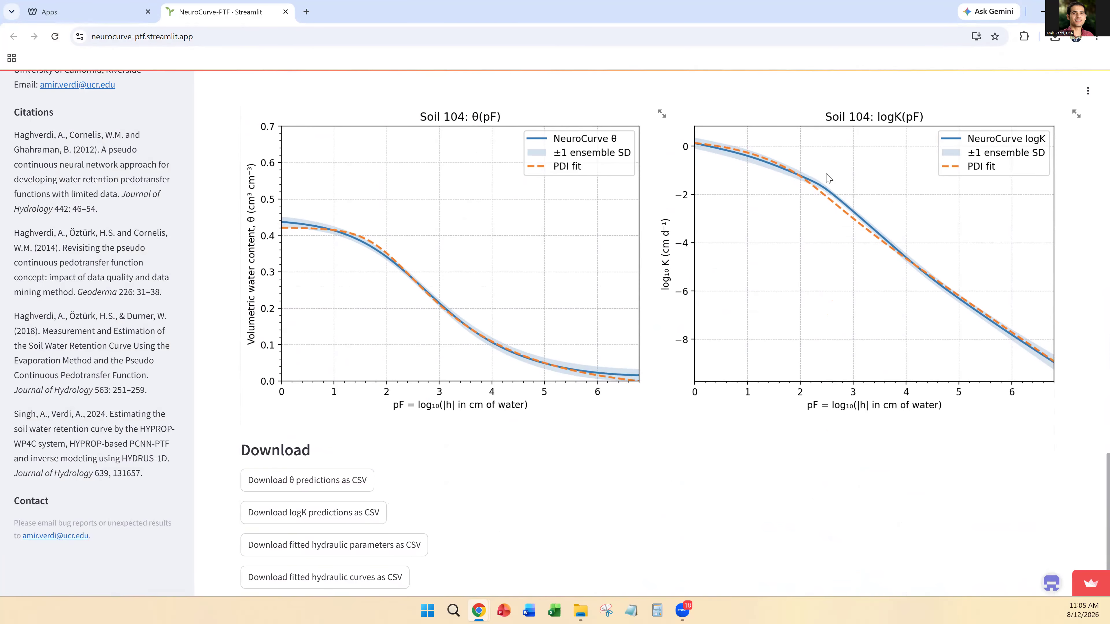
{"action": "scroll", "coordinate": [1022, 122], "scroll_direction": "up", "scroll_amount": 2}
{"action": "scroll", "coordinate": [1022, 122], "scroll_direction": "up", "scroll_amount": 1}
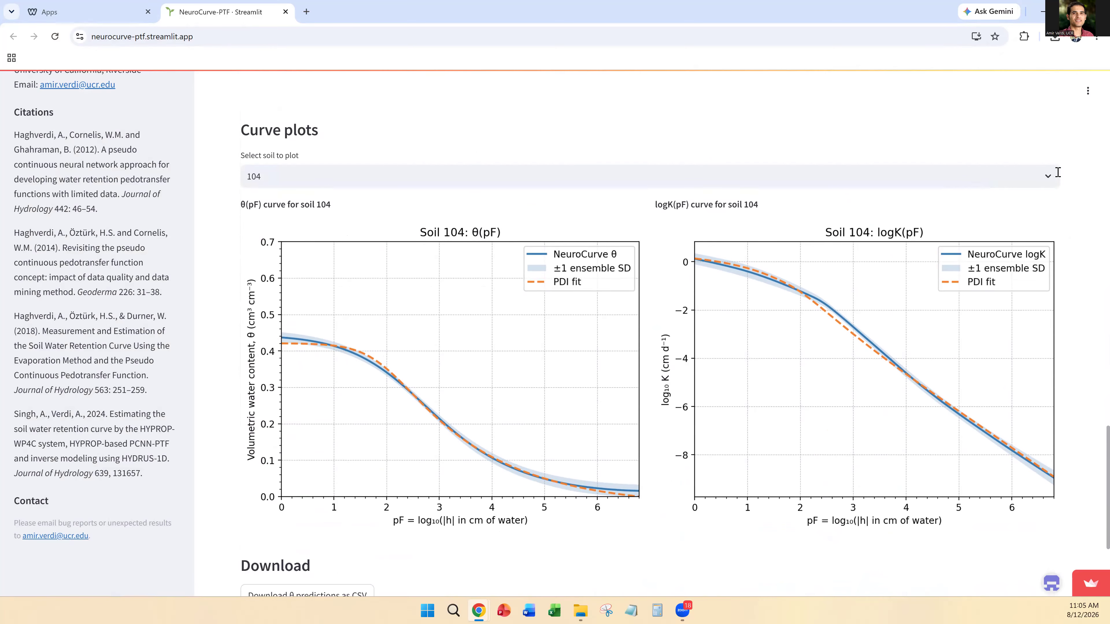
{"action": "left_click", "coordinate": [1051, 175]}
{"action": "scroll", "coordinate": [325, 308], "scroll_direction": "down", "scroll_amount": 15}
{"action": "scroll", "coordinate": [271, 327], "scroll_direction": "down", "scroll_amount": 1}
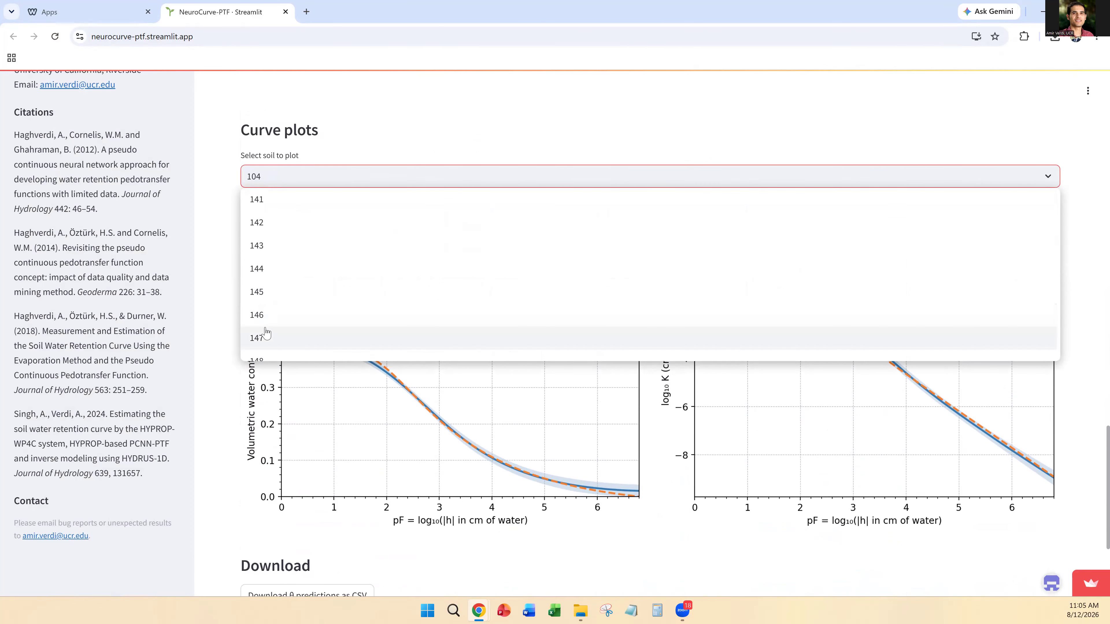
{"action": "left_click", "coordinate": [266, 335]}
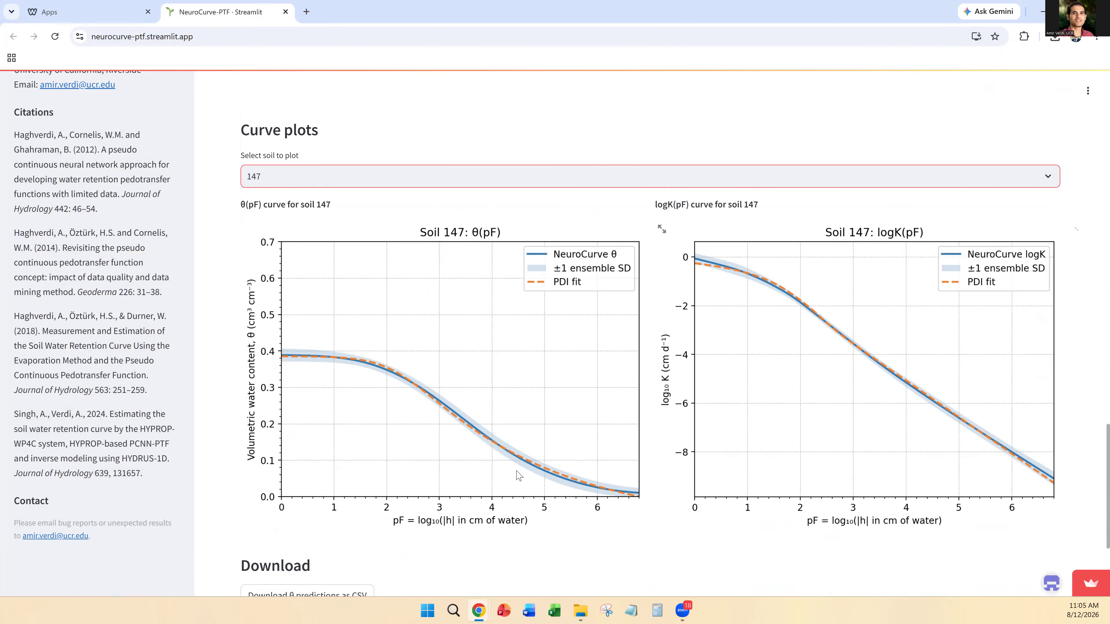
{"action": "scroll", "coordinate": [518, 476], "scroll_direction": "down", "scroll_amount": 4}
{"action": "scroll", "coordinate": [390, 452], "scroll_direction": "down", "scroll_amount": 2}
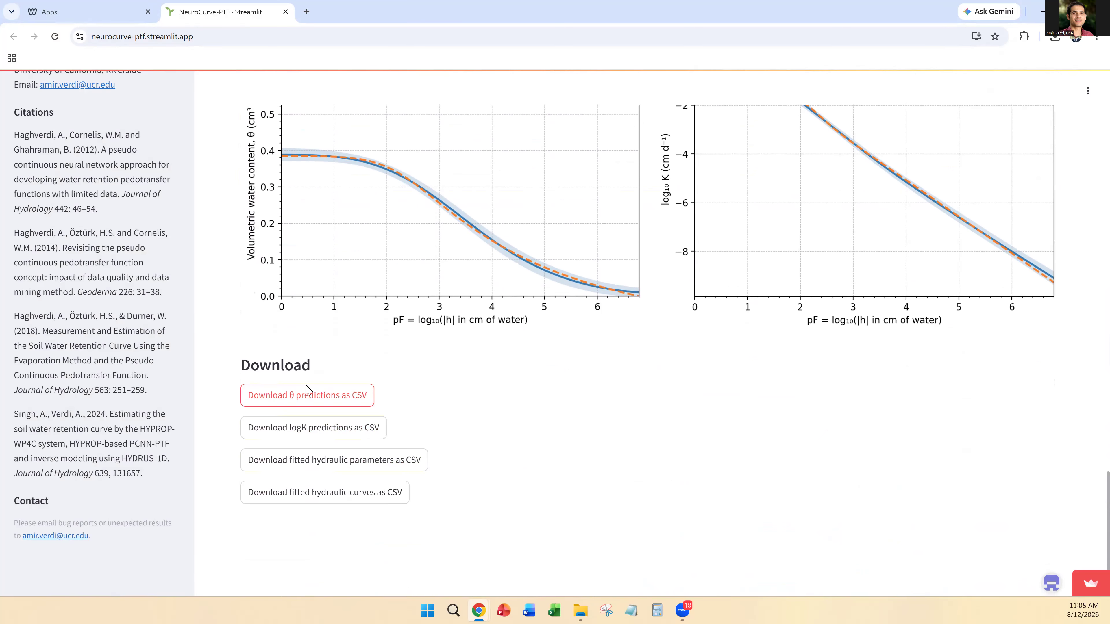
Step: Upload tune_VWC.csv as the optional measured θ / pF data
{"action": "scroll", "coordinate": [489, 469], "scroll_direction": "up", "scroll_amount": 6}
{"action": "scroll", "coordinate": [538, 474], "scroll_direction": "up", "scroll_amount": 20}
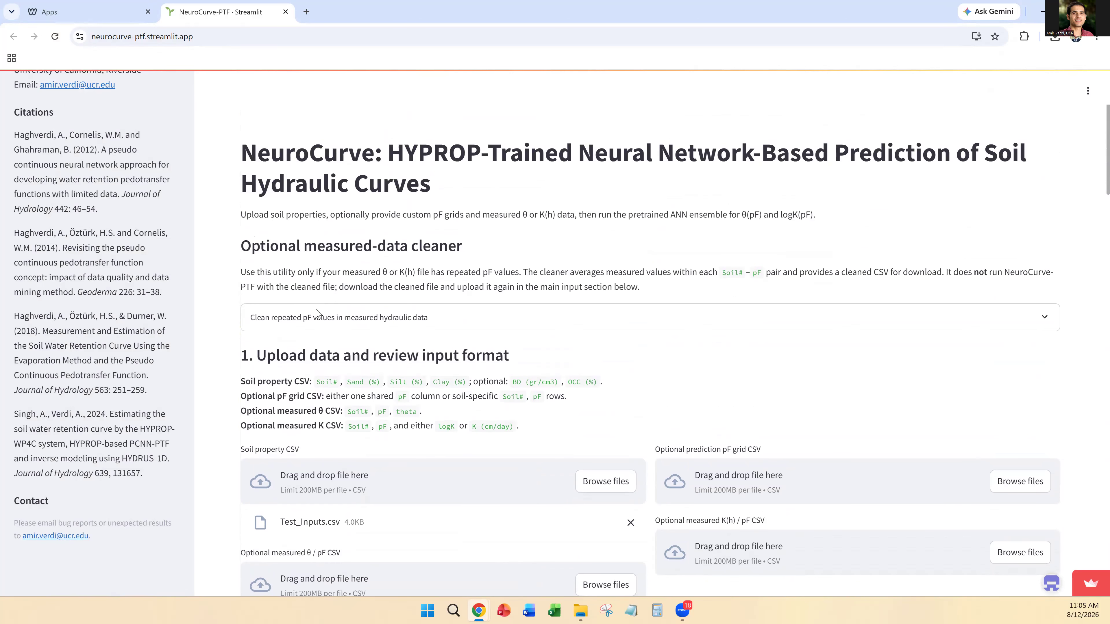
{"action": "scroll", "coordinate": [316, 311], "scroll_direction": "down", "scroll_amount": 4}
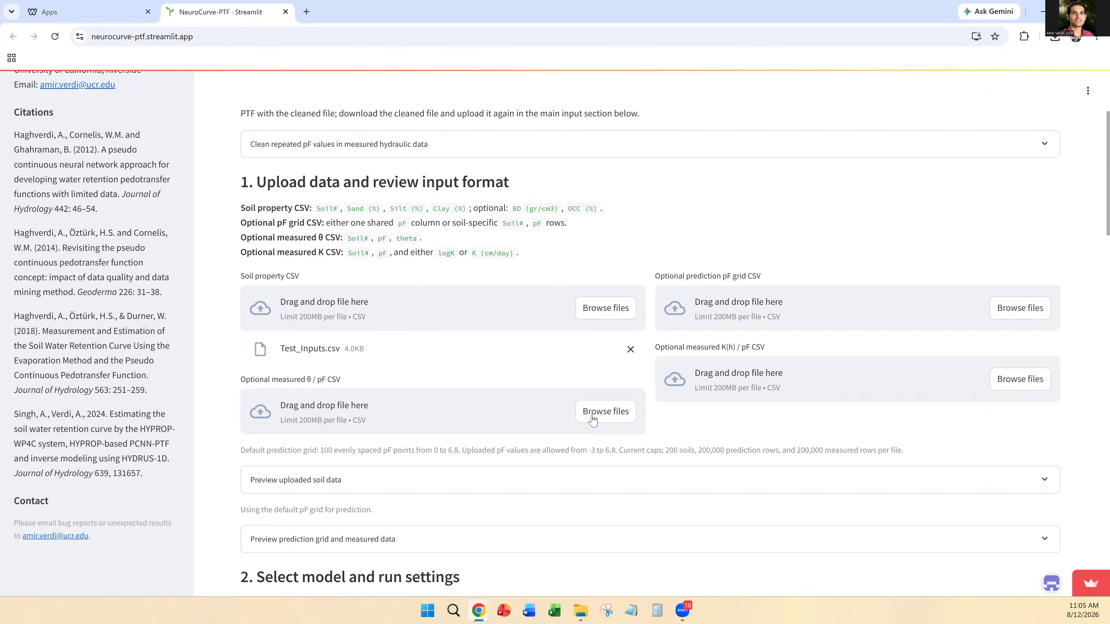
{"action": "left_click", "coordinate": [606, 412]}
{"action": "left_click", "coordinate": [132, 112]}
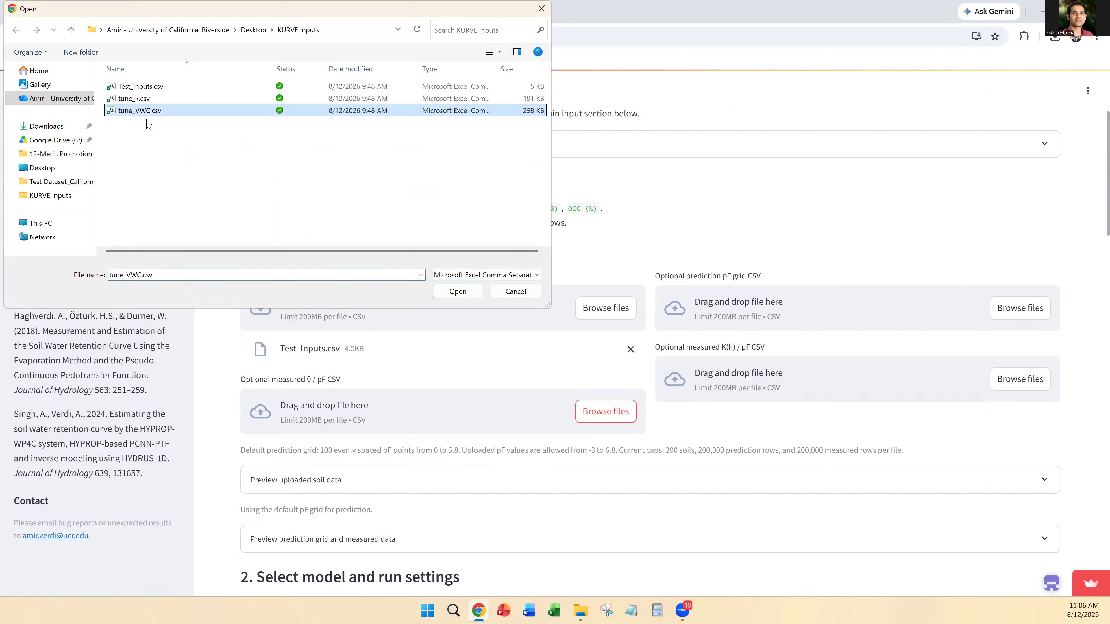
{"action": "left_click", "coordinate": [457, 291]}
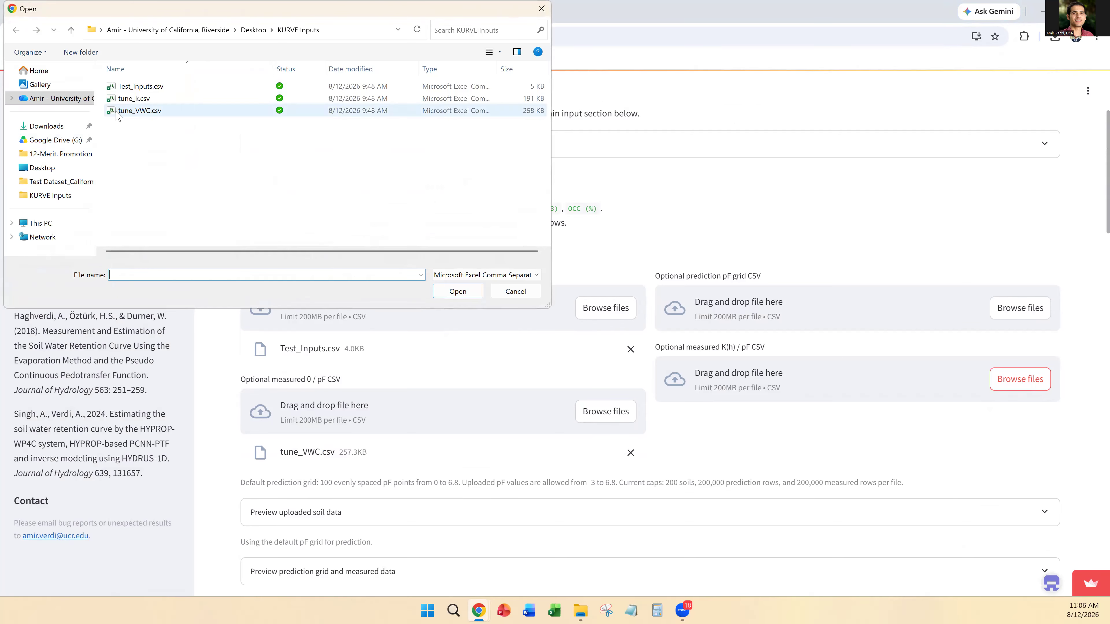
Step: Upload tune_k.csv as the optional measured K(h) / pF data and rerun NeuroCurve-PTF
{"action": "left_click", "coordinate": [134, 98]}
{"action": "left_click", "coordinate": [457, 291]}
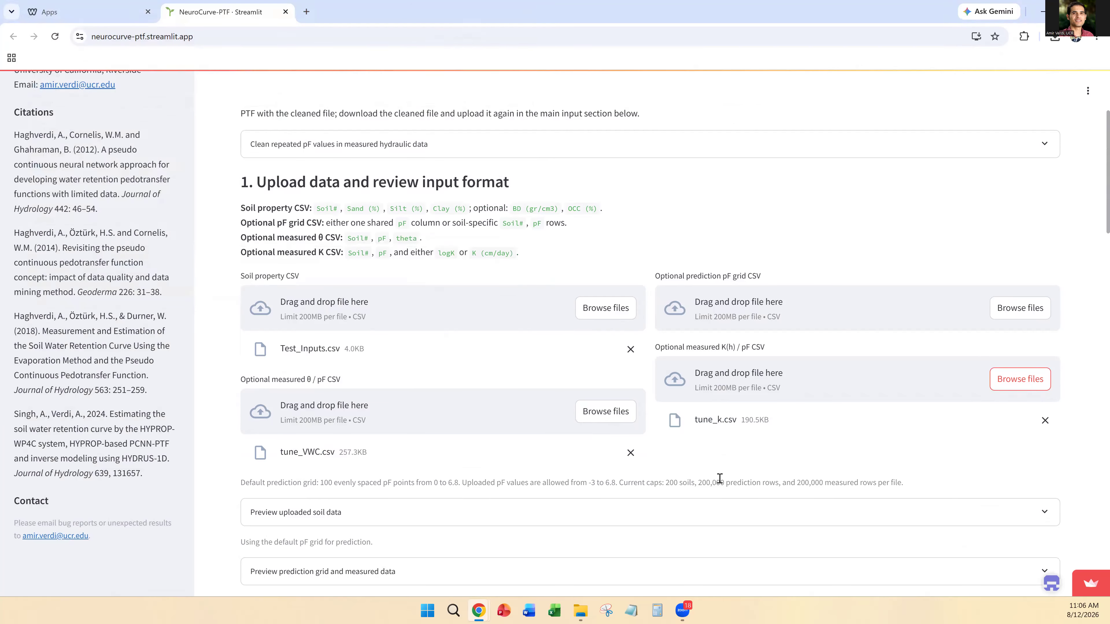
{"action": "scroll", "coordinate": [564, 445], "scroll_direction": "down", "scroll_amount": 4}
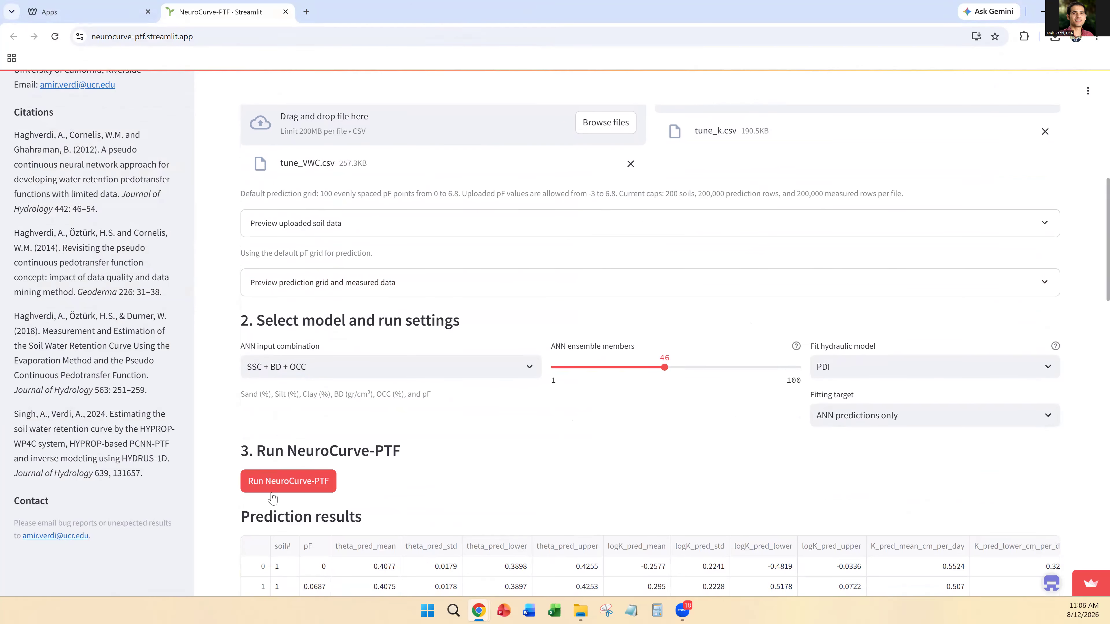
{"action": "left_click", "coordinate": [296, 481]}
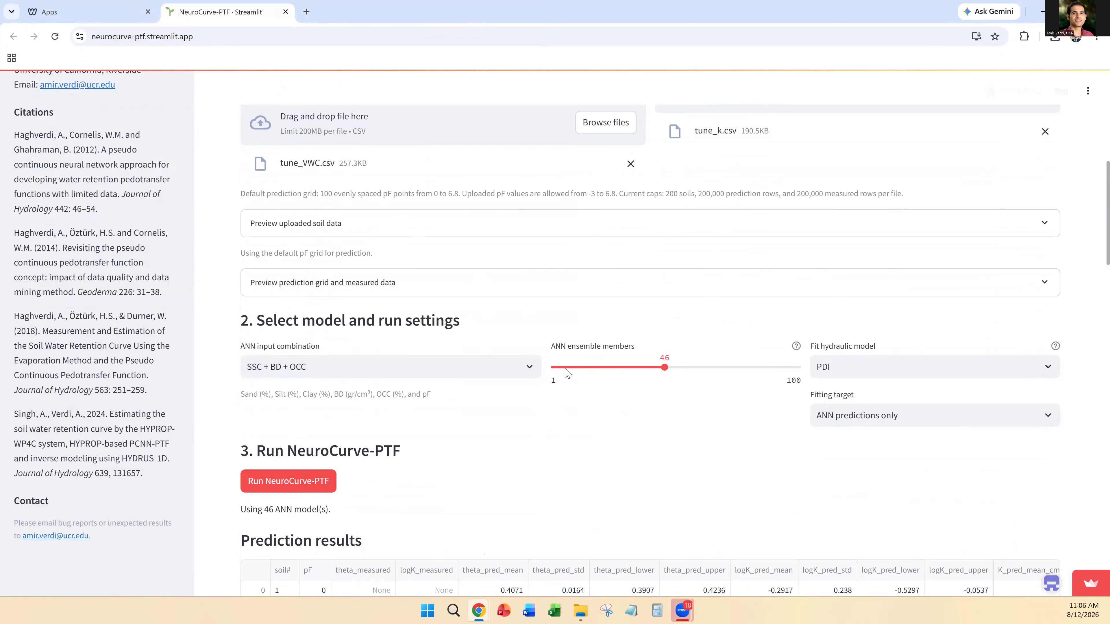
Step: Examine the fitted hydraulic parameters, the measured vs. ANN performance metrics, the soil 147 curves and the measured vs. predicted plots
{"action": "scroll", "coordinate": [617, 503], "scroll_direction": "down", "scroll_amount": 10}
{"action": "scroll", "coordinate": [371, 304], "scroll_direction": "down", "scroll_amount": 1}
{"action": "scroll", "coordinate": [371, 303], "scroll_direction": "down", "scroll_amount": 12}
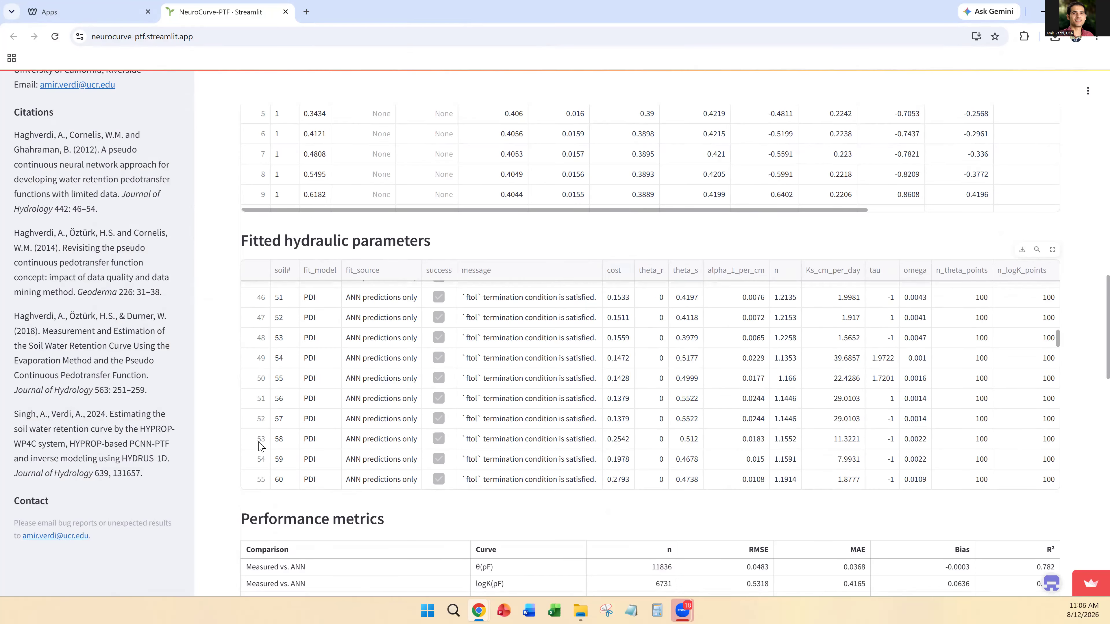
{"action": "scroll", "coordinate": [260, 446], "scroll_direction": "down", "scroll_amount": 10}
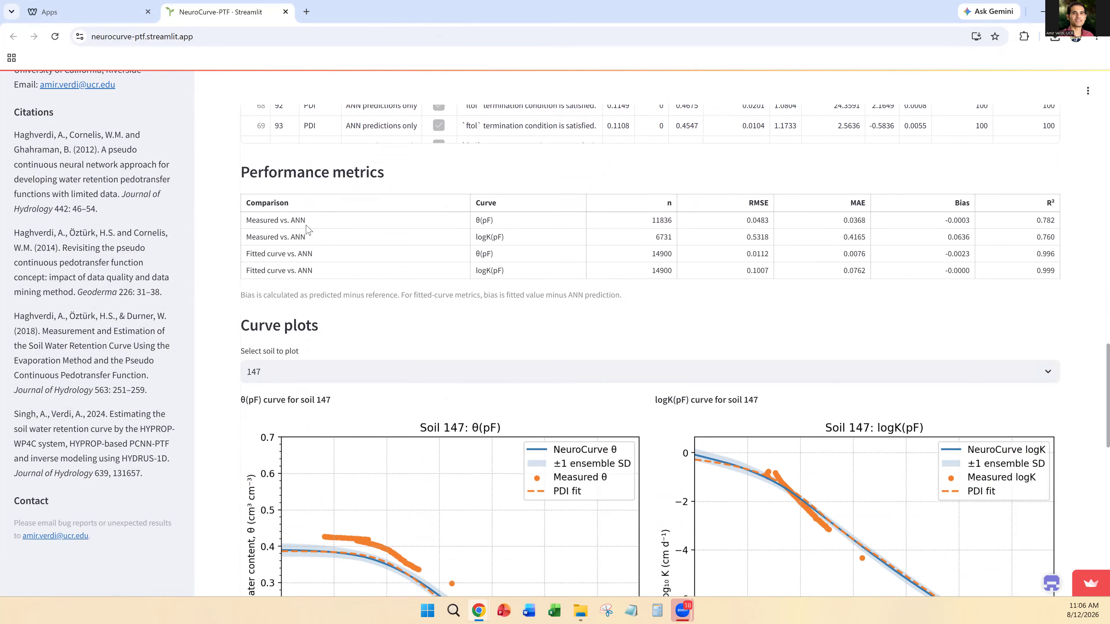
{"action": "left_click_drag", "start_coordinate": [747, 220], "coordinate": [765, 220]}
{"action": "scroll", "coordinate": [707, 309], "scroll_direction": "down", "scroll_amount": 3}
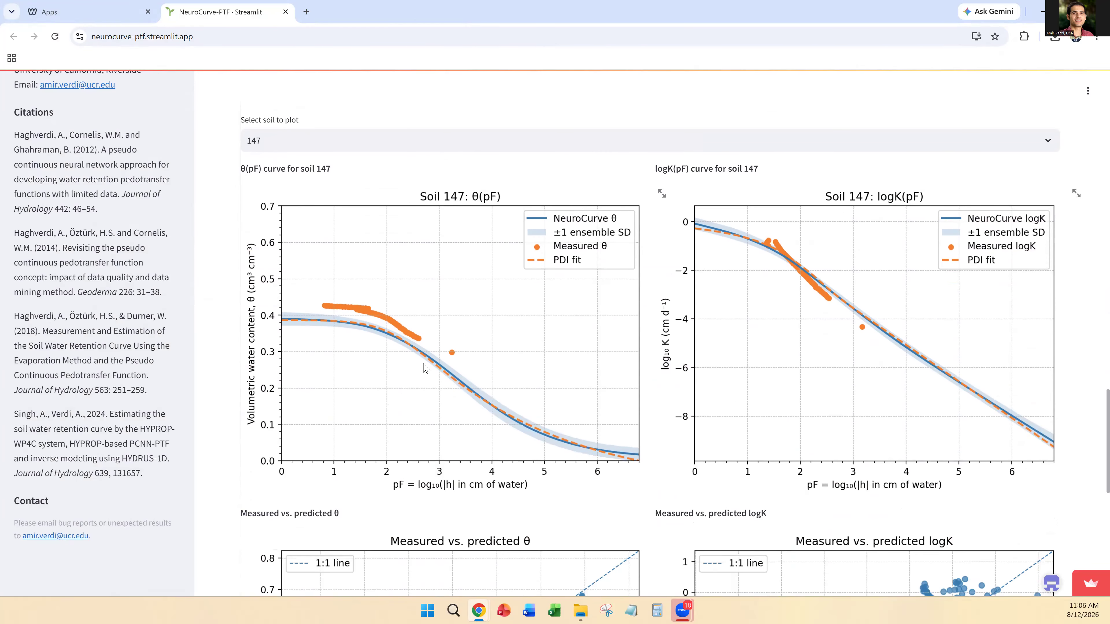
{"action": "scroll", "coordinate": [393, 331], "scroll_direction": "down", "scroll_amount": 2}
{"action": "scroll", "coordinate": [392, 326], "scroll_direction": "down", "scroll_amount": 2}
{"action": "scroll", "coordinate": [392, 326], "scroll_direction": "up", "scroll_amount": 3}
{"action": "scroll", "coordinate": [769, 290], "scroll_direction": "down", "scroll_amount": 6}
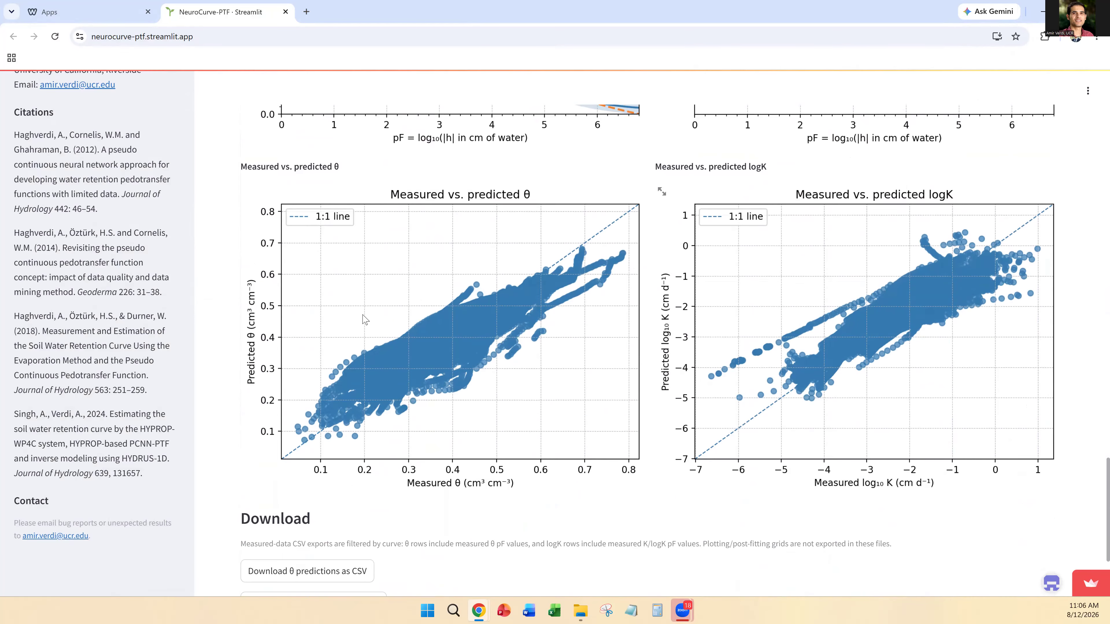
Step: Switch the θ(pF) and logK(pF) curve plots to soil 132
{"action": "scroll", "coordinate": [668, 368], "scroll_direction": "up", "scroll_amount": 6}
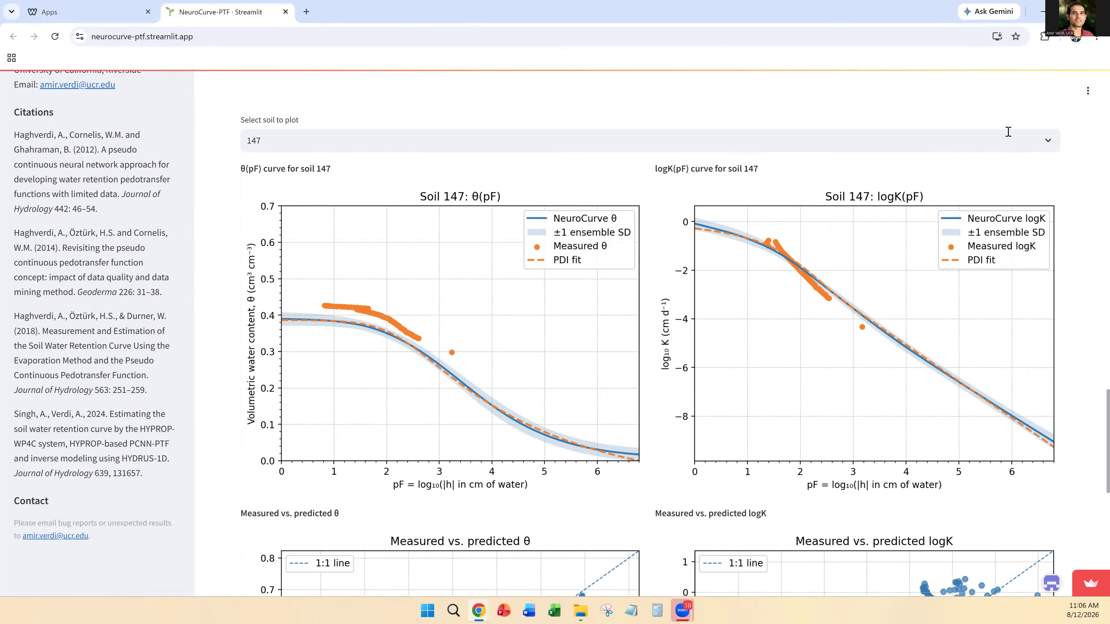
{"action": "left_click", "coordinate": [1053, 141]}
{"action": "scroll", "coordinate": [373, 285], "scroll_direction": "down", "scroll_amount": 12}
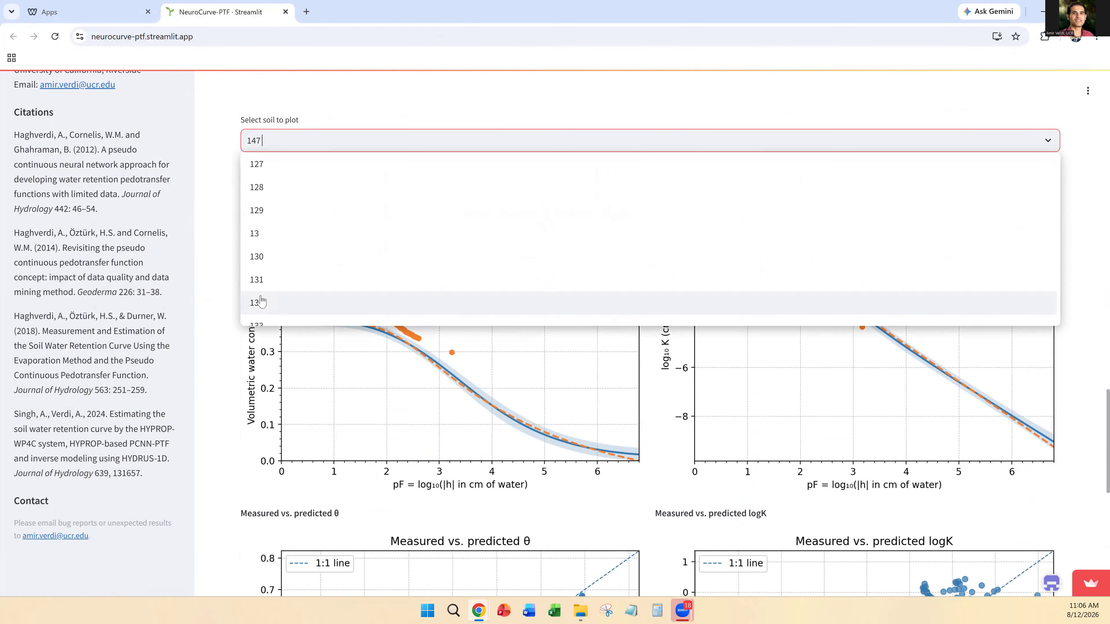
{"action": "left_click", "coordinate": [263, 302]}
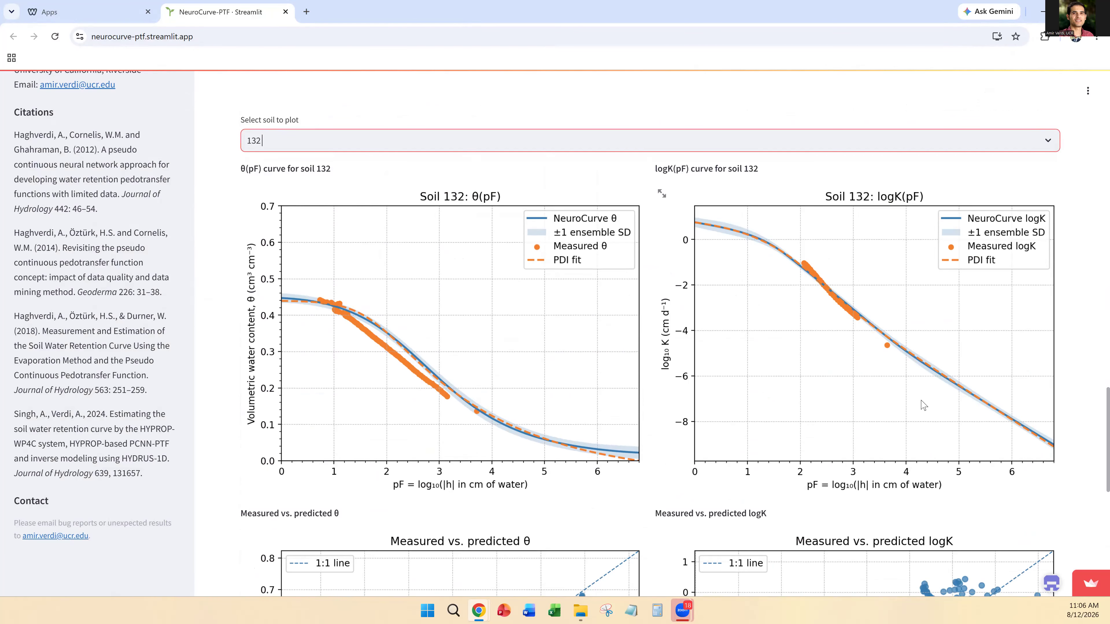
Step: Look back over the fitted parameters, performance metrics and upload section, plus the About, Developer and Citations information
{"action": "scroll", "coordinate": [1094, 456], "scroll_direction": "up", "scroll_amount": 20}
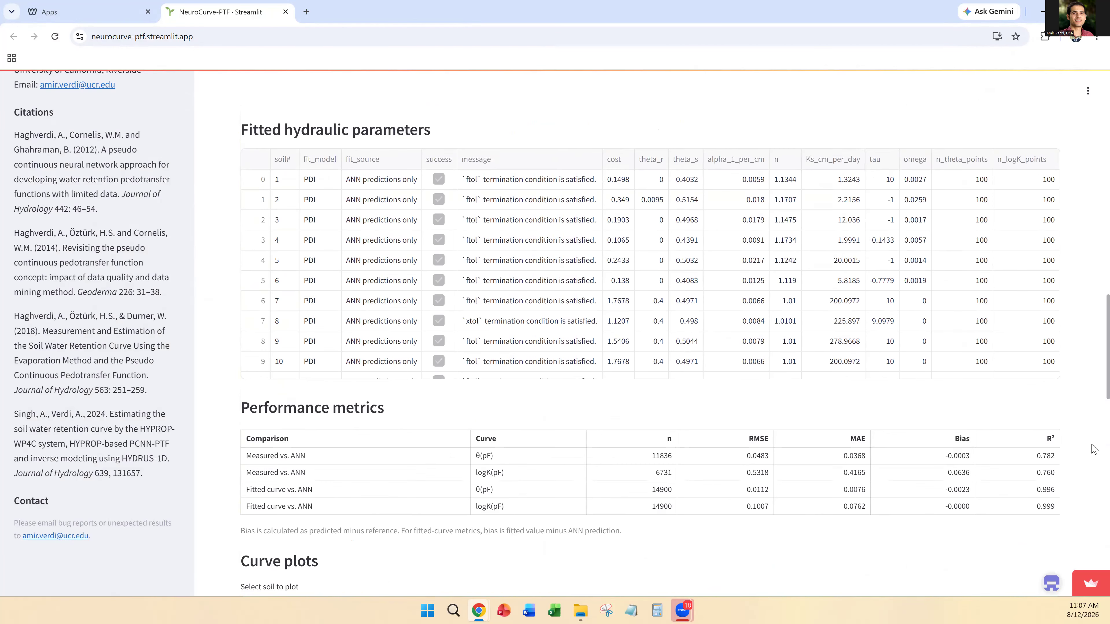
{"action": "scroll", "coordinate": [1094, 448], "scroll_direction": "up", "scroll_amount": 10}
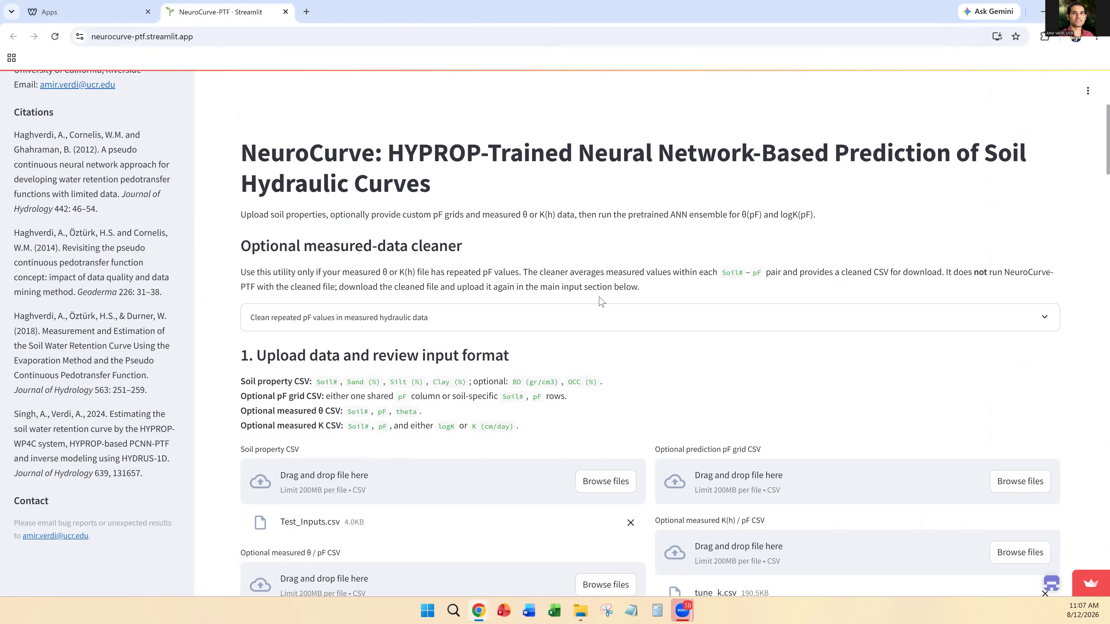
{"action": "scroll", "coordinate": [488, 303], "scroll_direction": "down", "scroll_amount": 4}
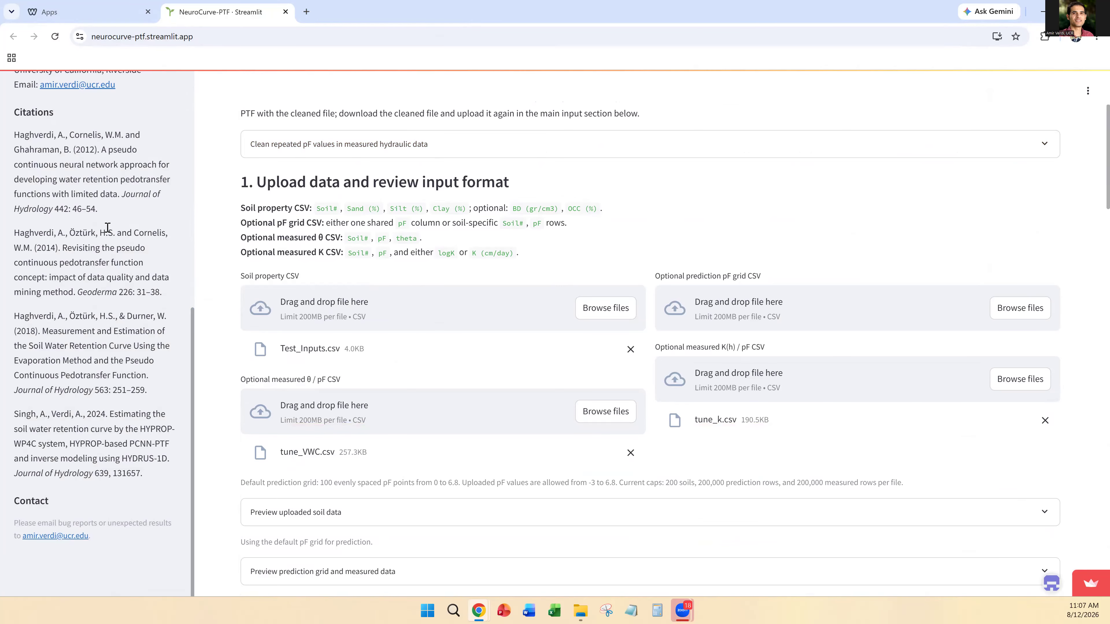
{"action": "scroll", "coordinate": [47, 319], "scroll_direction": "up", "scroll_amount": 5}
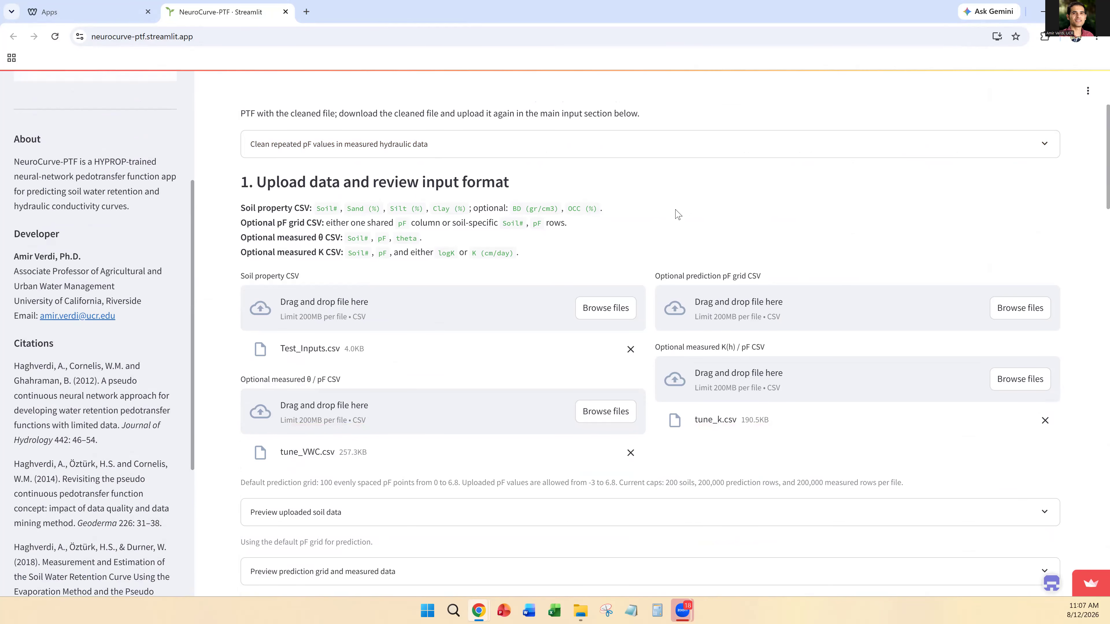
{"action": "scroll", "coordinate": [677, 215], "scroll_direction": "up", "scroll_amount": 4}
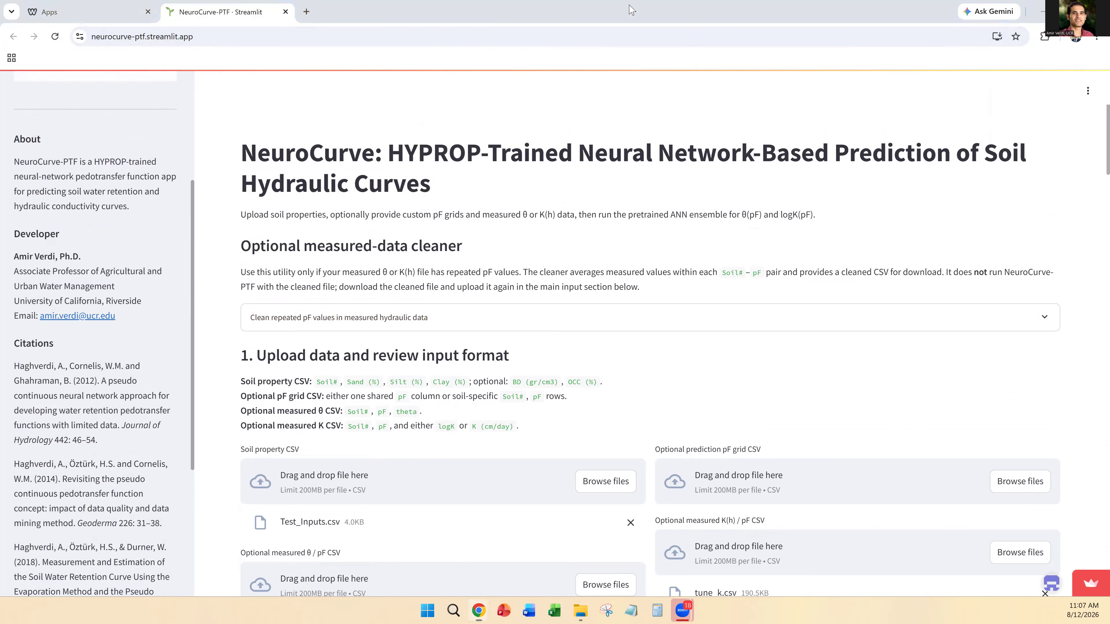
{"action": "left_click", "coordinate": [632, 10]}
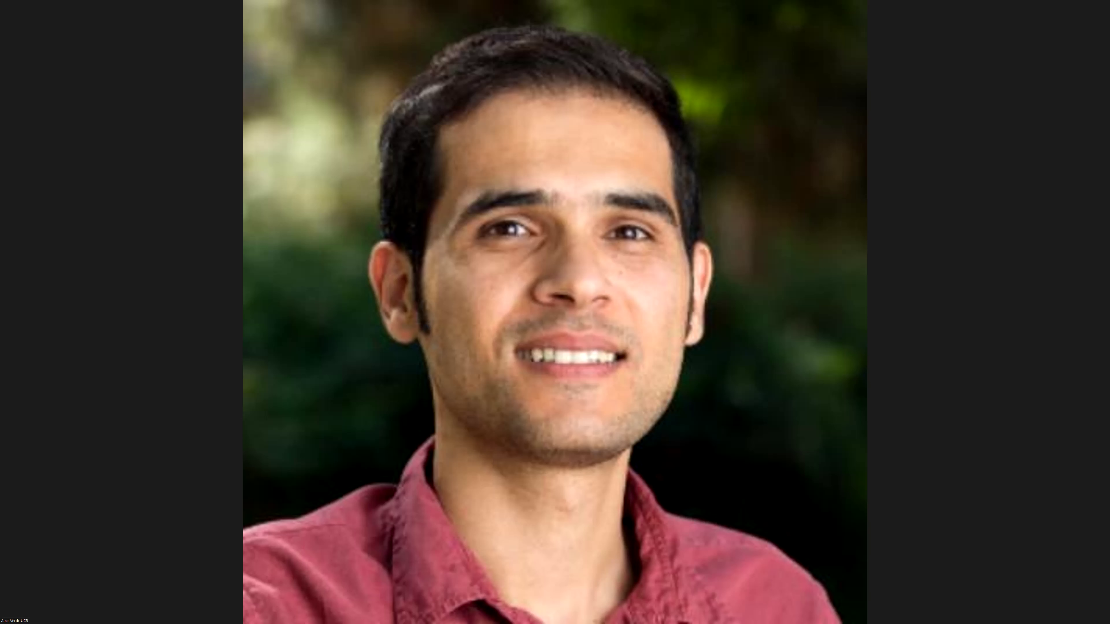